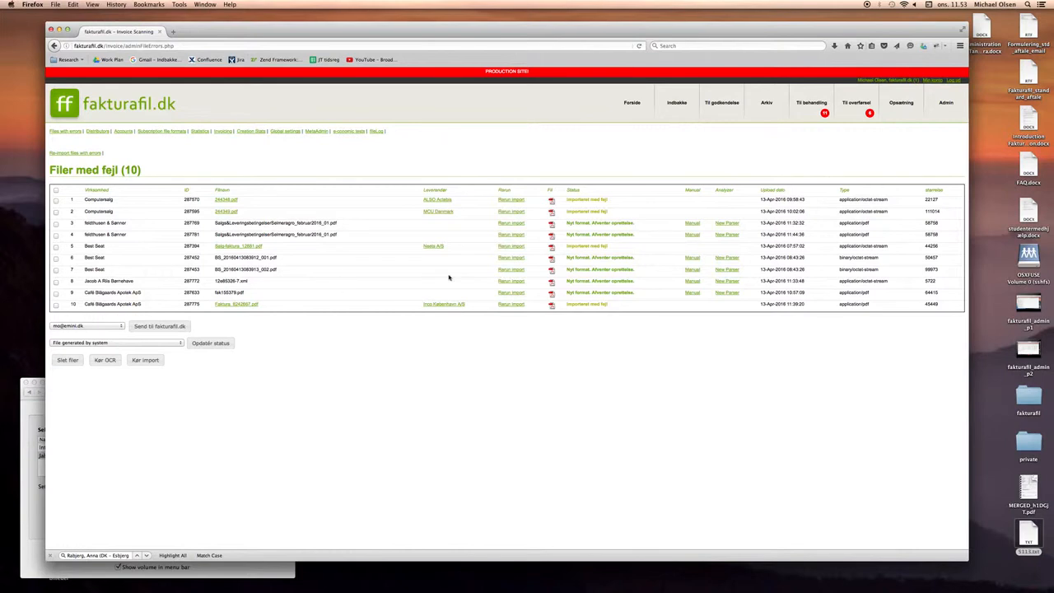
pyautogui.click(727, 271)
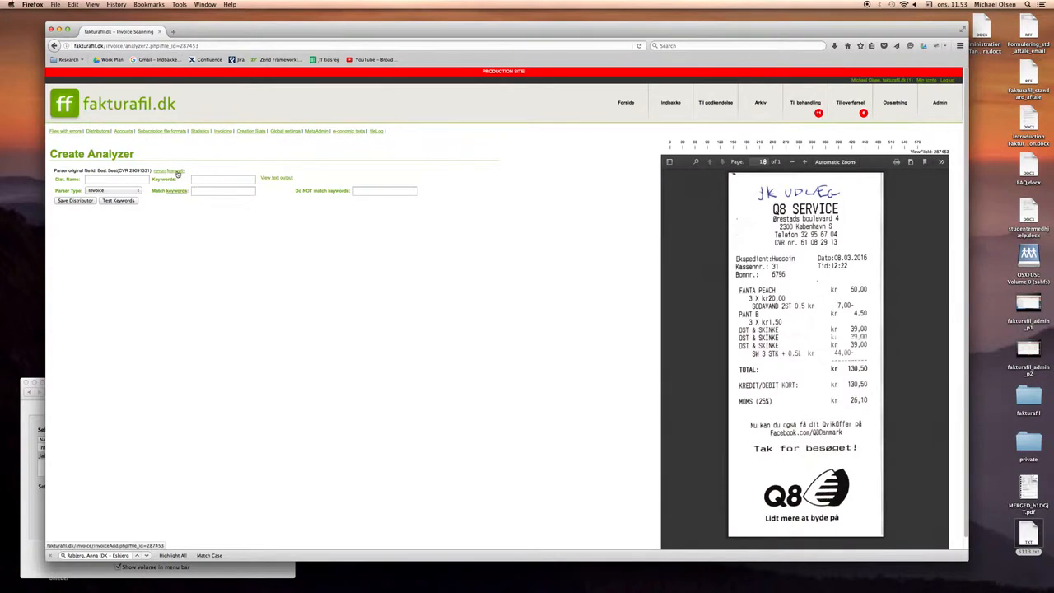
pyautogui.click(177, 173)
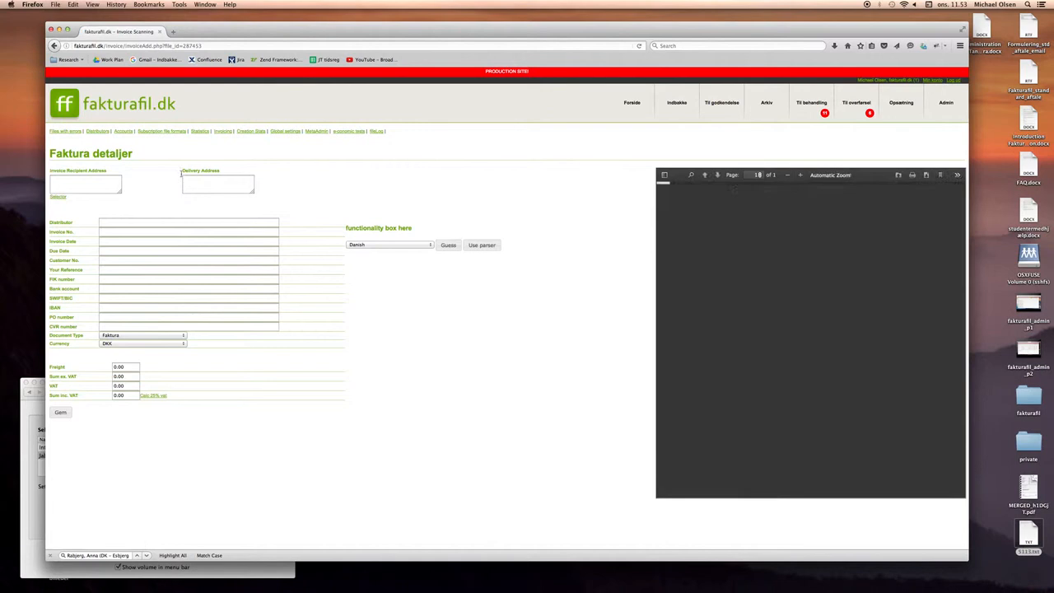
pyautogui.click(186, 224)
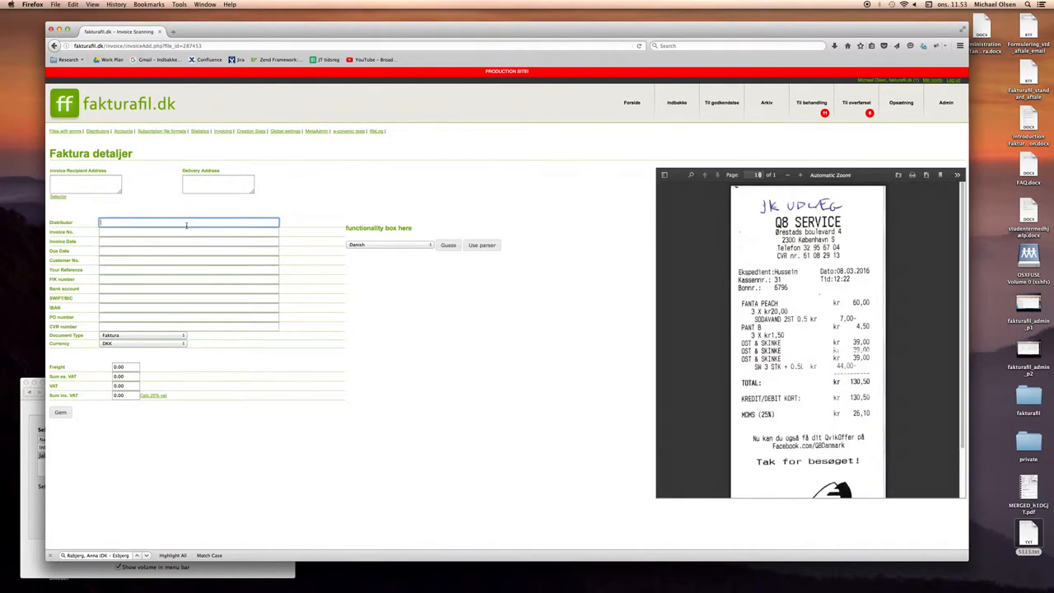
pyautogui.write('Q8')
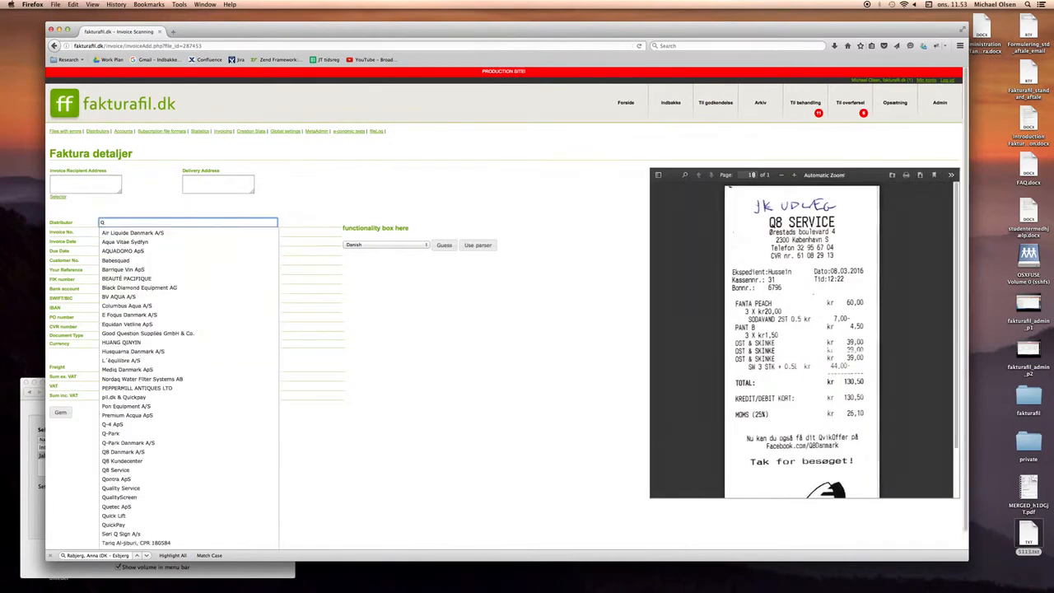
pyautogui.press('Down')
pyautogui.press('Down')
pyautogui.press('Down')
pyautogui.press('Return')
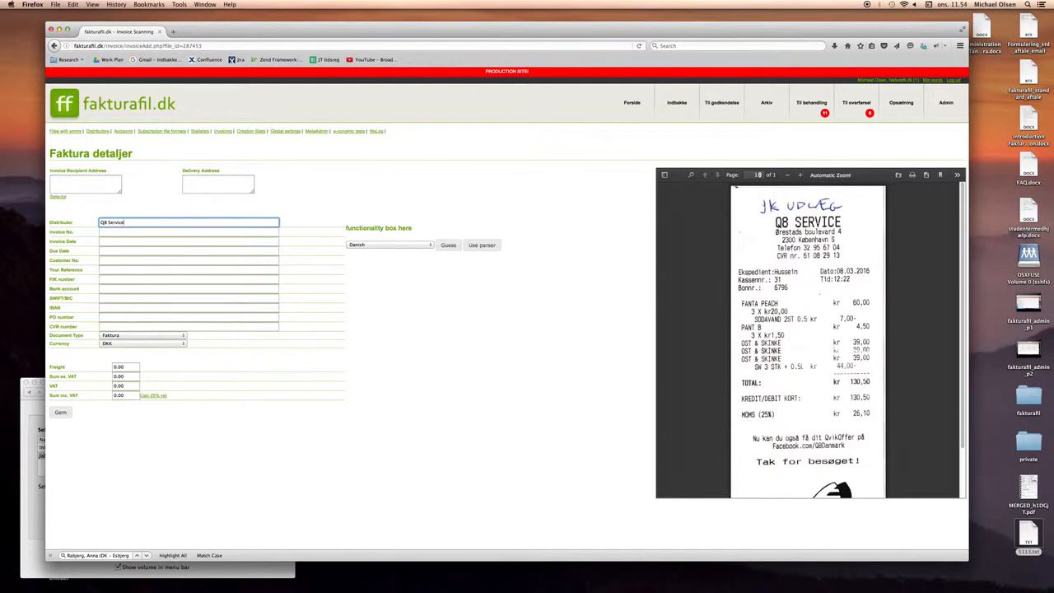
# - Set the invoice number to Recipt and the invoice date to 08-03-2016
pyautogui.click(189, 232)
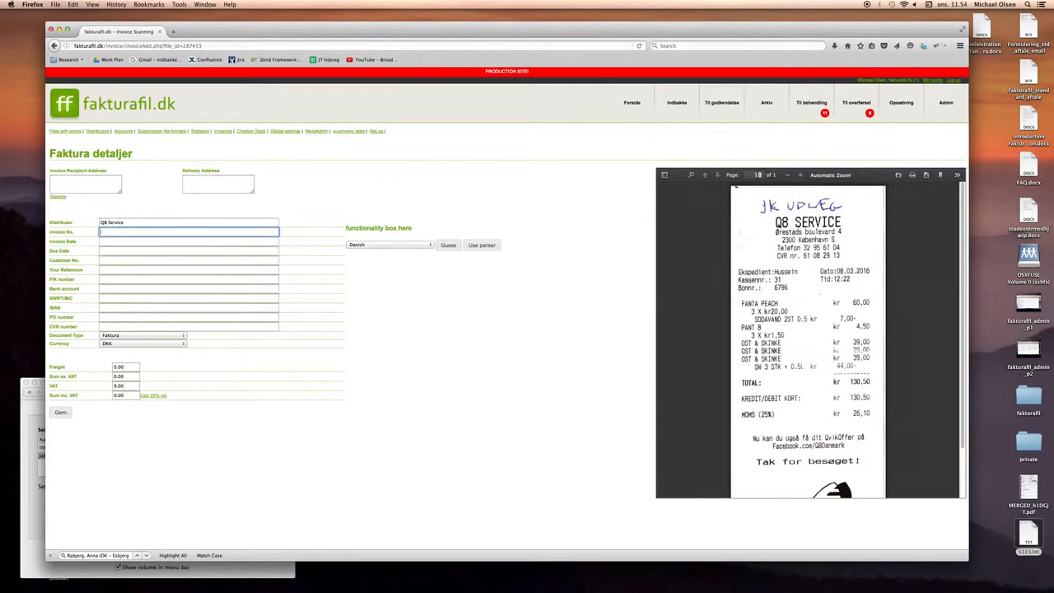
pyautogui.write('Reg')
pyautogui.press('BackSpace')
pyautogui.press('Down')
pyautogui.press('Return')
pyautogui.press('Tab')
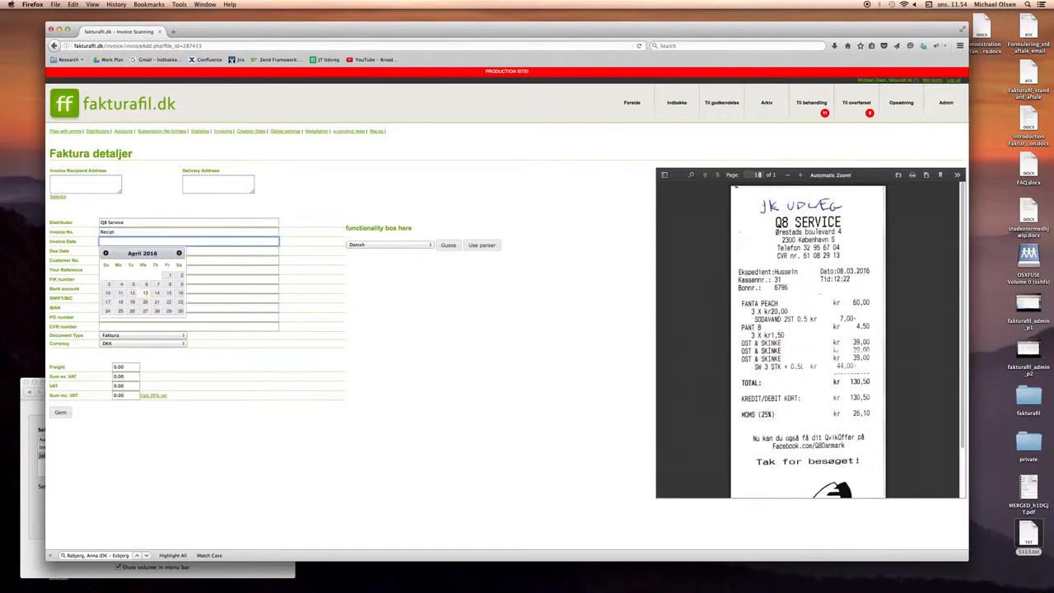
pyautogui.write('08-03')
pyautogui.press('Down')
pyautogui.press('Return')
# - Enter 130,5 as the sum including VAT, have the 25% VAT calculated, and save the invoice
pyautogui.press('Tab')
pyautogui.press('Tab')
pyautogui.press('Tab')
pyautogui.press('Tab')
pyautogui.press('Tab')
pyautogui.press('Tab')
pyautogui.press('Tab')
pyautogui.press('Tab')
pyautogui.press('Tab')
pyautogui.press('Tab')
pyautogui.press('Tab')
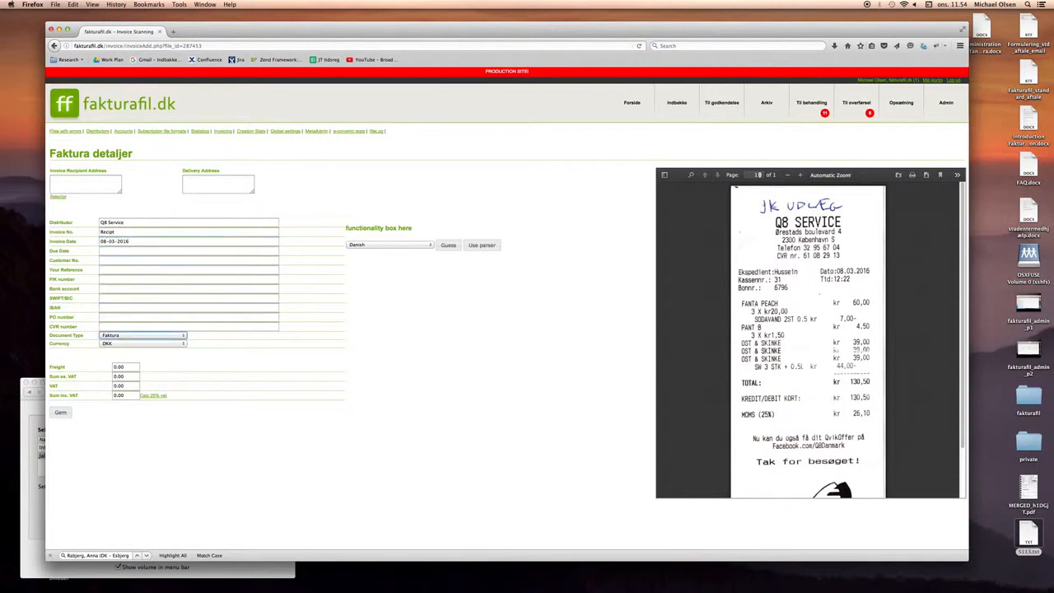
pyautogui.press('Tab')
pyautogui.press('Tab')
pyautogui.press('Tab')
pyautogui.press('Tab')
pyautogui.press('Tab')
pyautogui.press('Tab')
pyautogui.write('130,5')
pyautogui.click(153, 396)
pyautogui.click(63, 411)
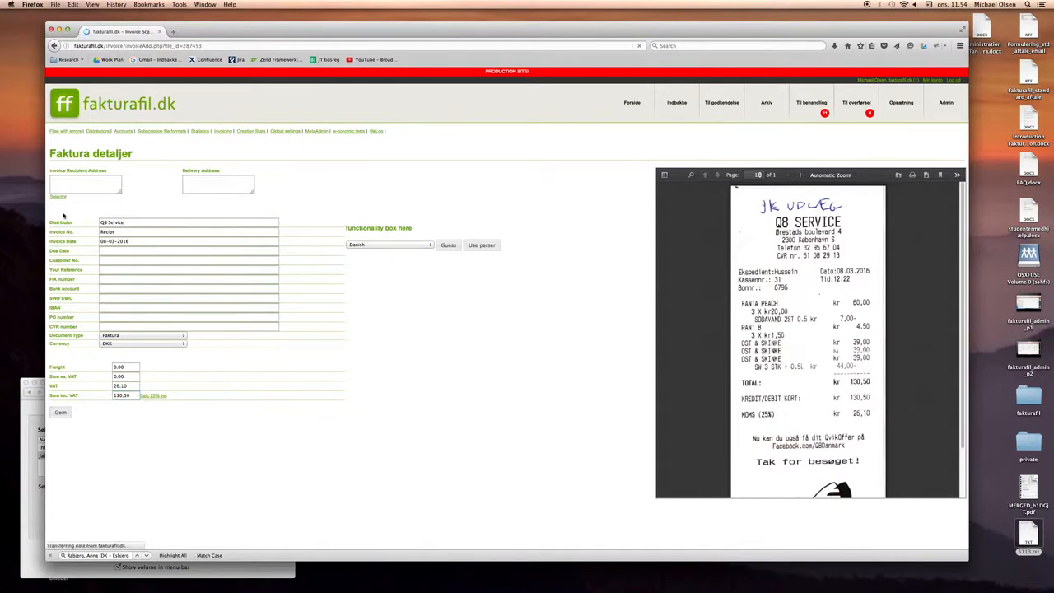
pyautogui.click(64, 132)
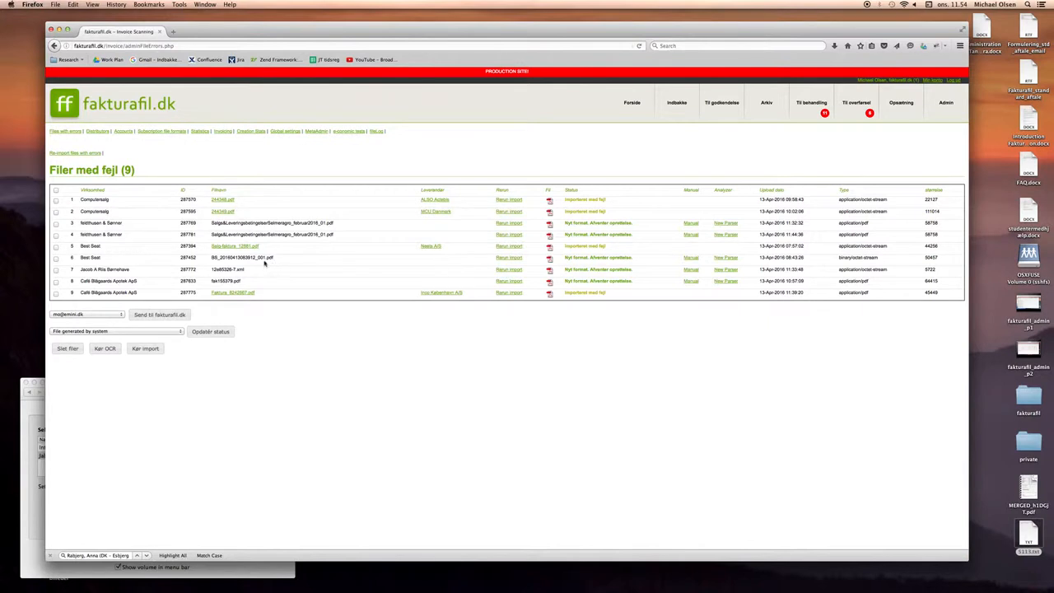
pyautogui.click(732, 261)
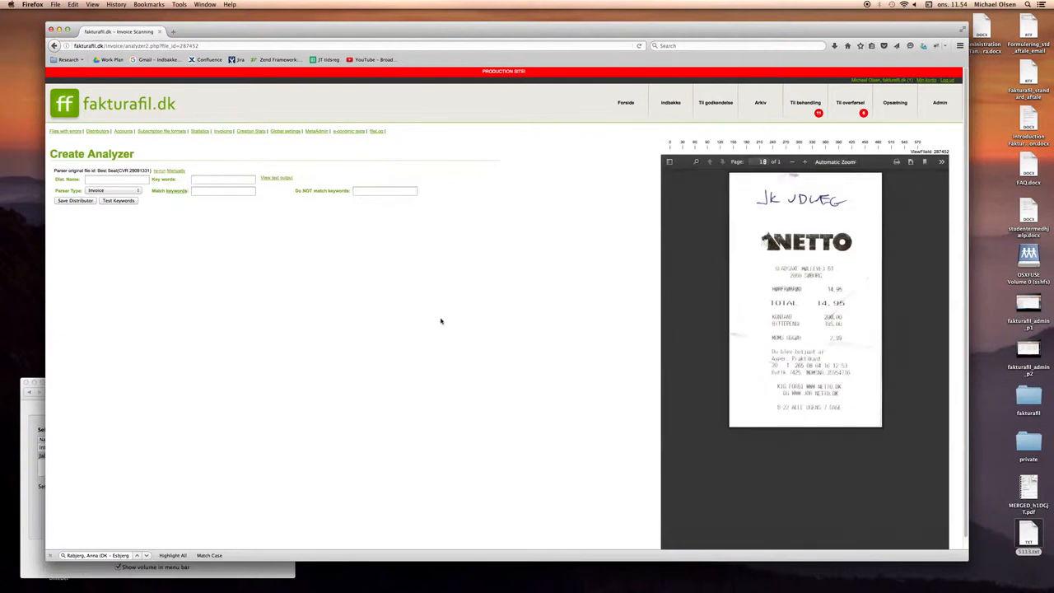
pyautogui.click(175, 171)
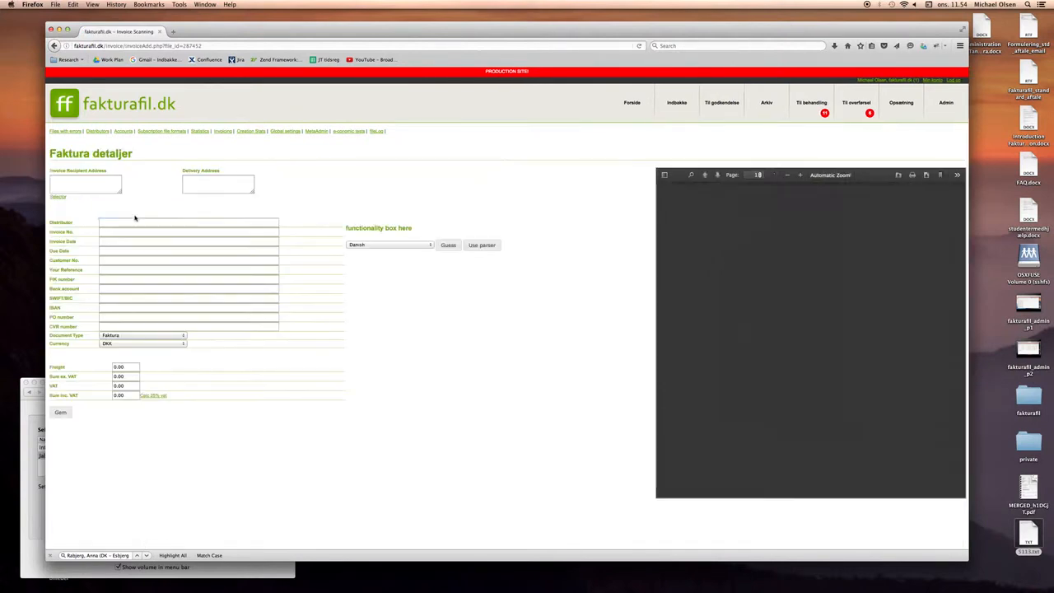
pyautogui.write('Netto')
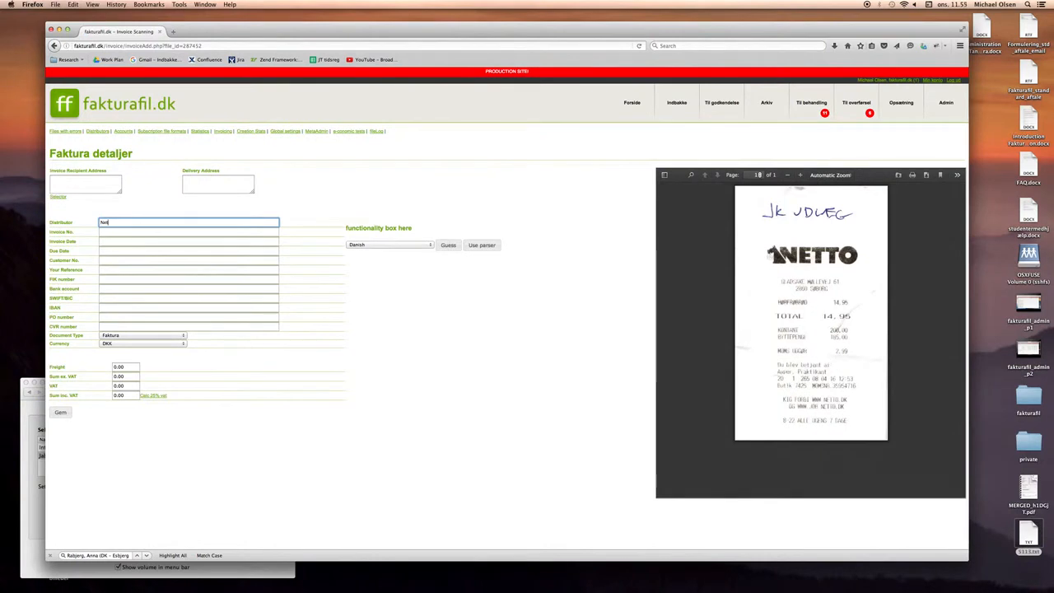
pyautogui.press('Down')
pyautogui.press('Down')
pyautogui.press('Down')
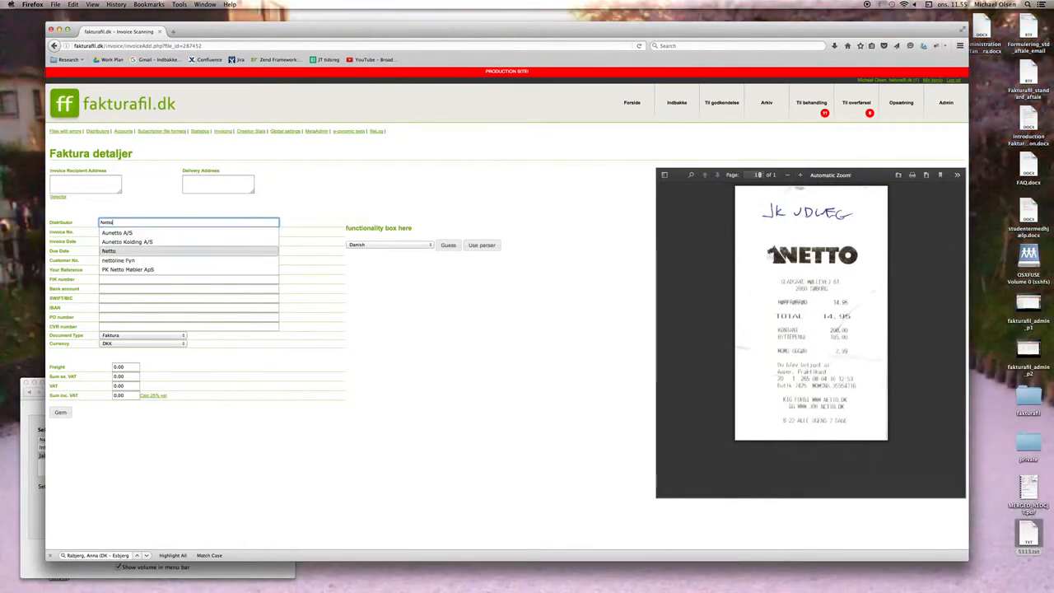
pyautogui.press('Tab')
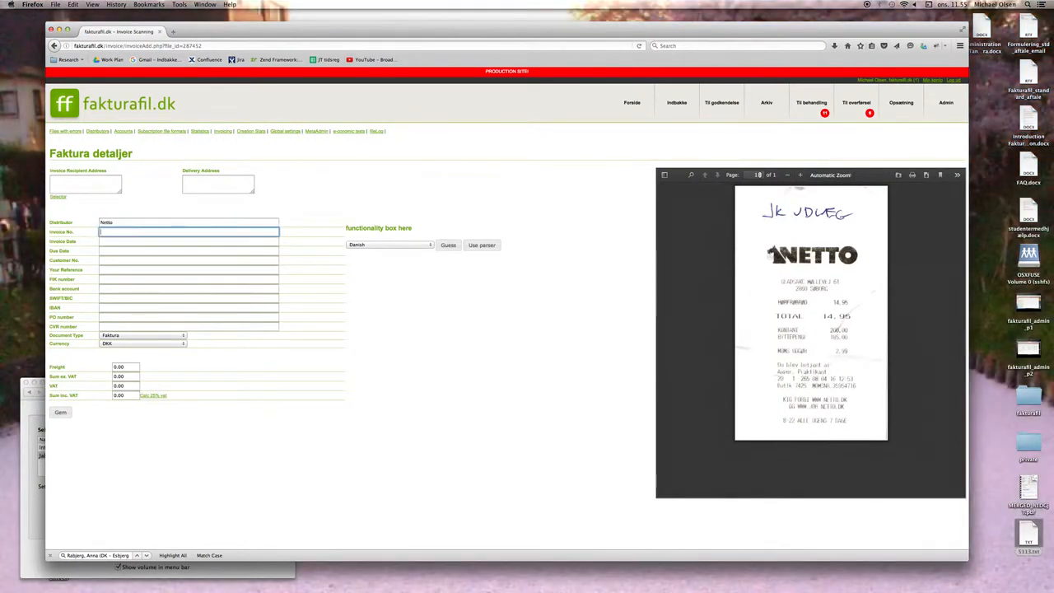
# - Fill in Recipt as the invoice number and 08-04-2016 as the invoice date on the Netto receipt
pyautogui.write('Rec')
pyautogui.press('Down')
pyautogui.press('Return')
pyautogui.click(188, 241)
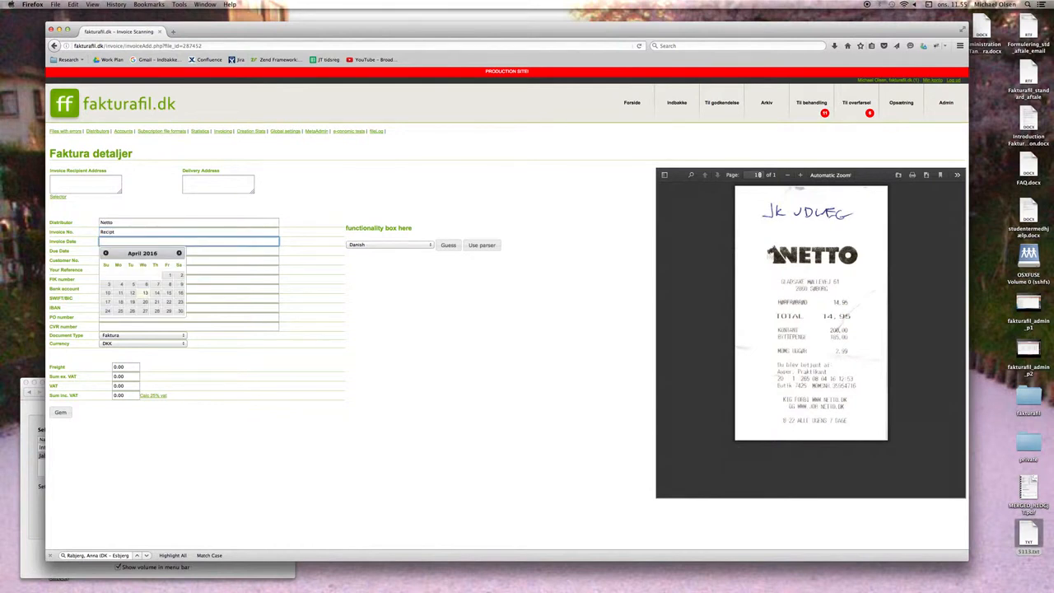
pyautogui.write('08-')
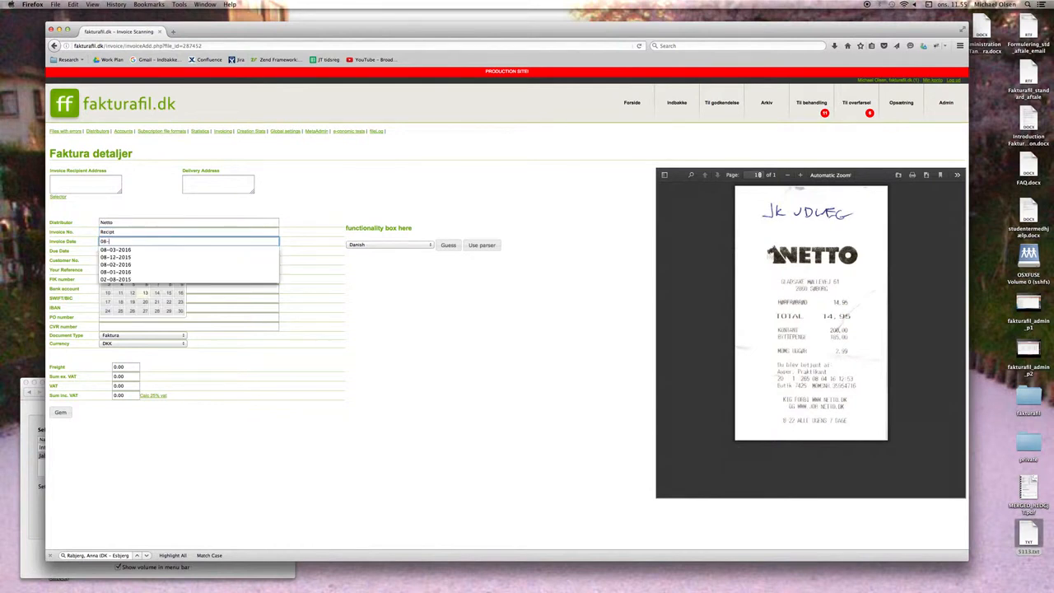
pyautogui.write('04-2016')
# - Enter 14,95 as the Netto receipt's sum including VAT, have the 25% VAT calculated, and save the invoice
pyautogui.press('Tab')
pyautogui.press('Tab')
pyautogui.press('Tab')
pyautogui.press('Tab')
pyautogui.press('Tab')
pyautogui.press('Tab')
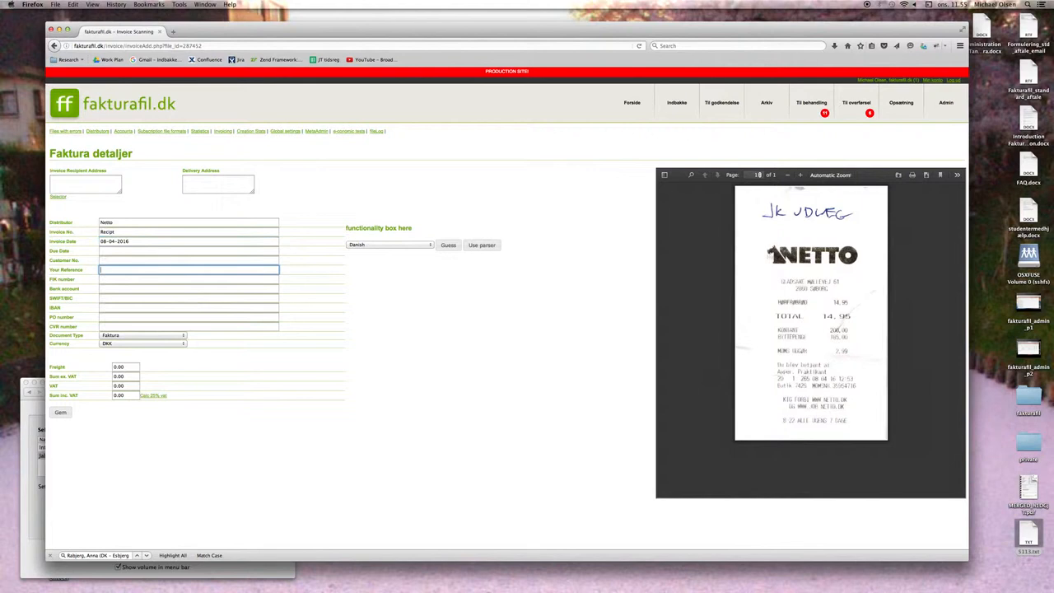
pyautogui.press('Tab')
pyautogui.press('Tab')
pyautogui.press('Tab')
pyautogui.press('Tab')
pyautogui.press('Tab')
pyautogui.press('Tab')
pyautogui.press('Tab')
pyautogui.press('Tab')
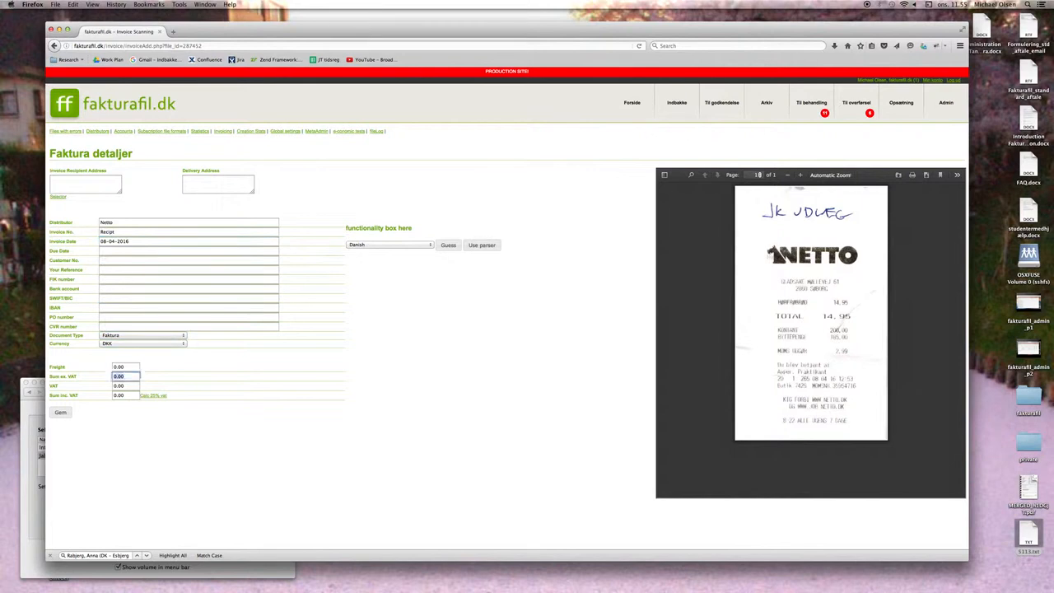
pyautogui.press('Tab')
pyautogui.press('Tab')
pyautogui.write('14,95')
pyautogui.click(152, 396)
pyautogui.click(64, 413)
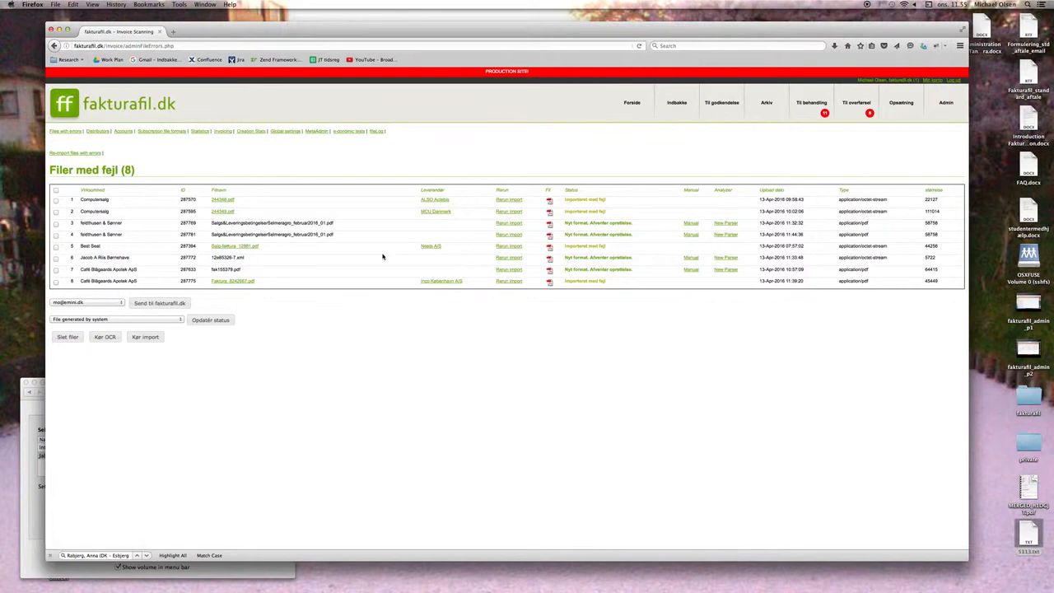
# - Open the Best Seat invoice from Neets A/S and check its import error against the total in the PDF
pyautogui.click(245, 247)
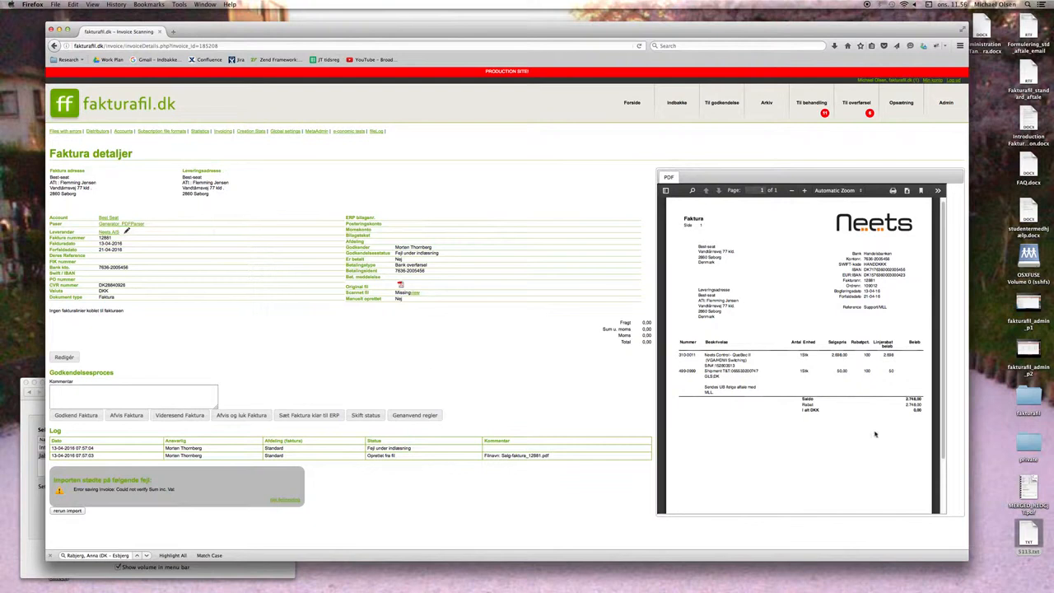
pyautogui.scroll(-1, 823, 416)
pyautogui.scroll(-3, 822, 412)
pyautogui.scroll(3, 822, 411)
pyautogui.scroll(-3, 822, 411)
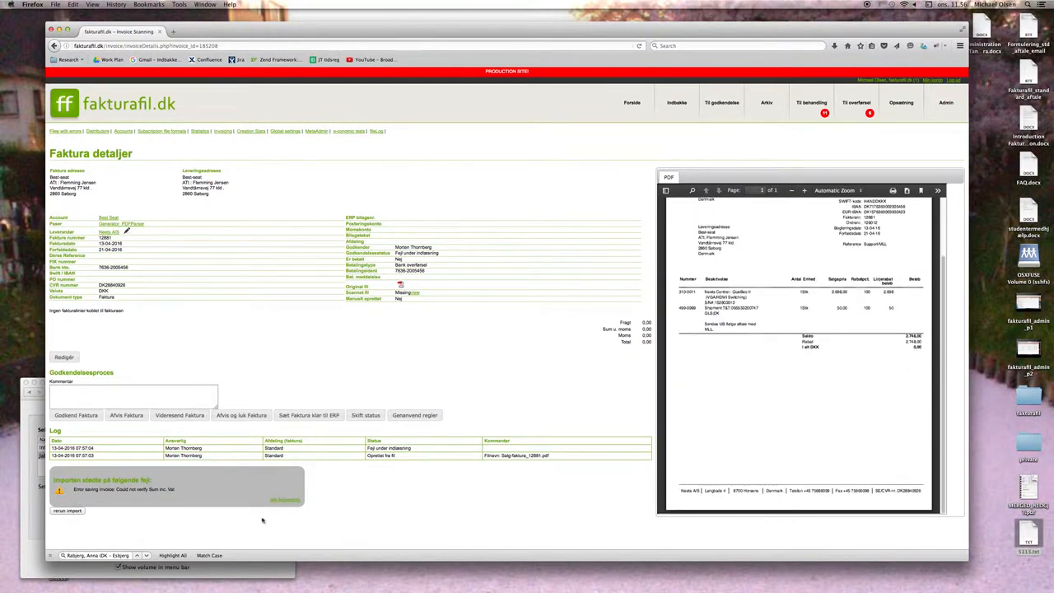
pyautogui.moveTo(75, 489); pyautogui.dragTo(184, 493)
pyautogui.click(407, 490)
pyautogui.doubleClick(916, 347)
pyautogui.click(567, 358)
# - Reapply the rules (Genanvend regler) to the Neets A/S invoice and check its new status in the log
pyautogui.moveTo(420, 451); pyautogui.dragTo(369, 449)
pyautogui.click(414, 450)
pyautogui.click(425, 417)
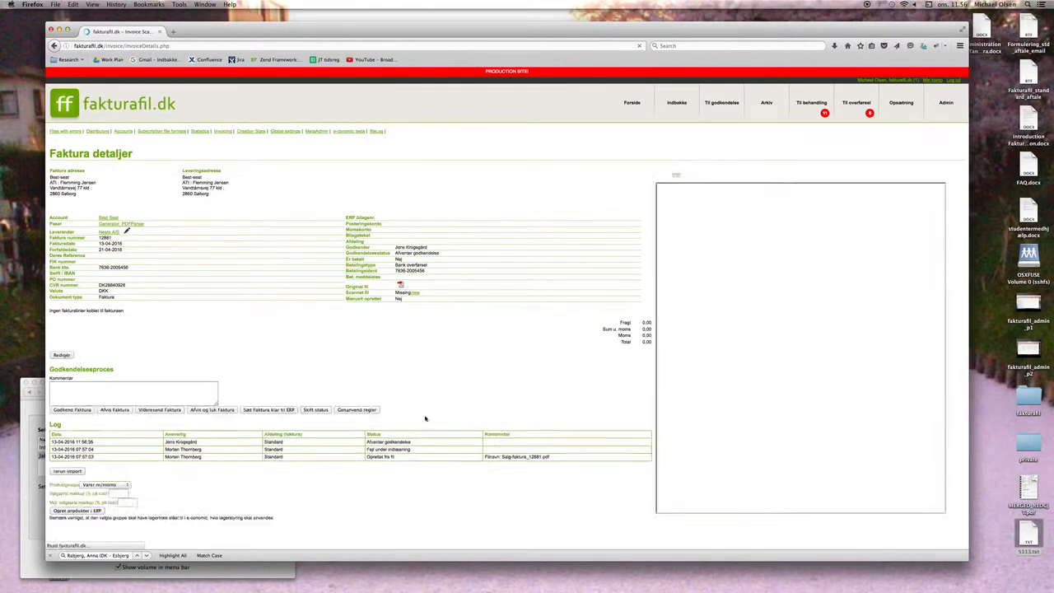
pyautogui.tripleClick(386, 449)
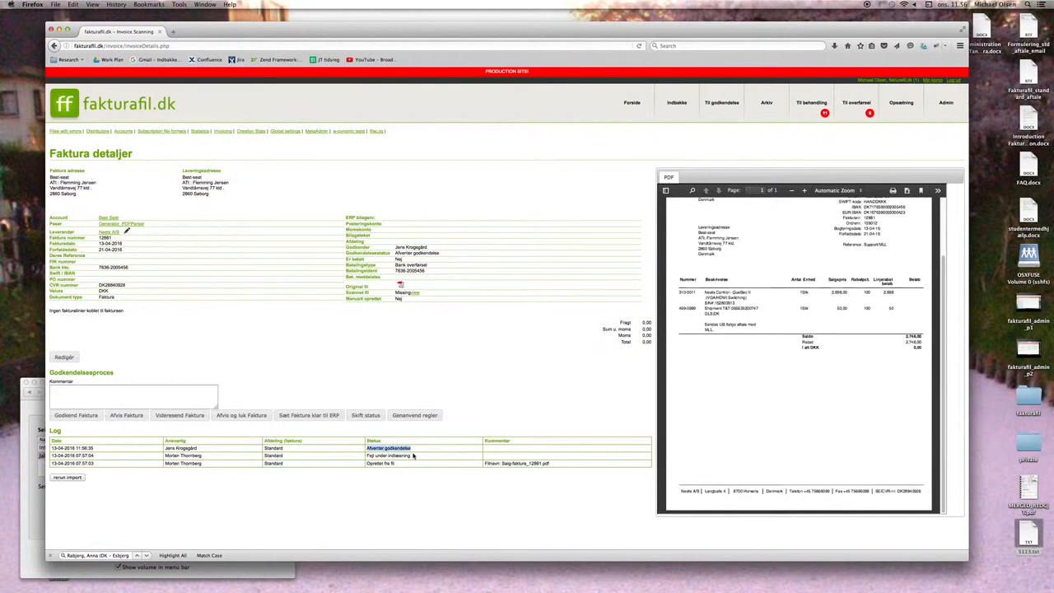
# - Examine the PDF contents of both feldthusen & Sønner files in the list of files with errors
pyautogui.click(66, 133)
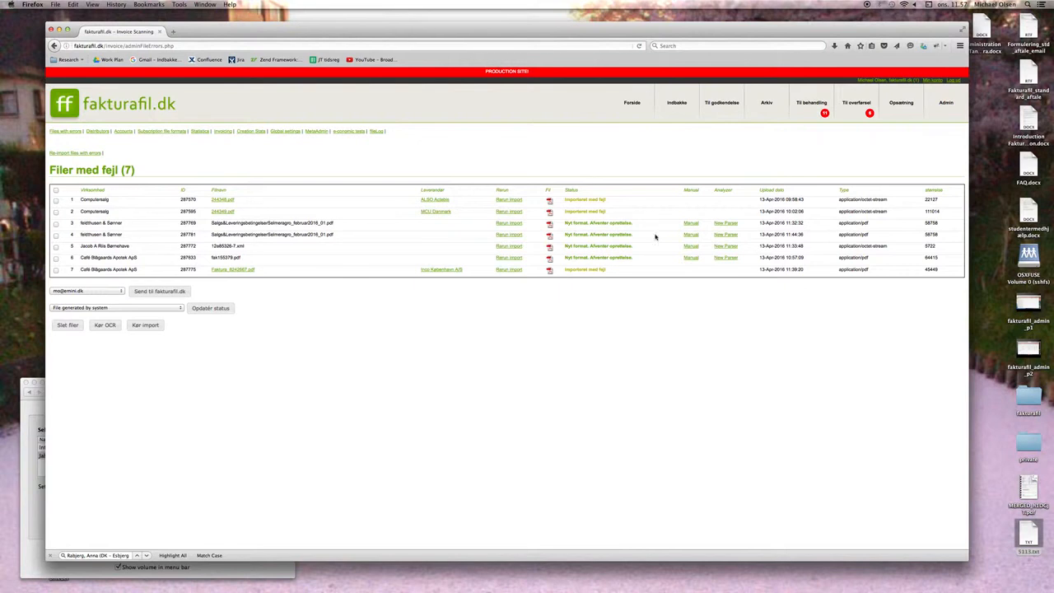
pyautogui.click(725, 235)
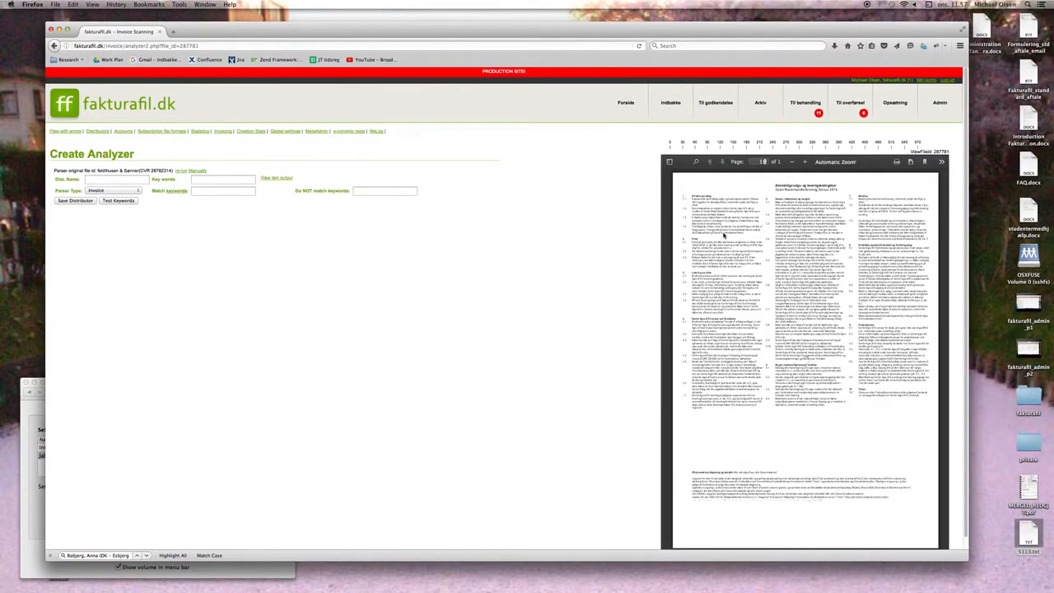
pyautogui.scroll(-1, 770, 336)
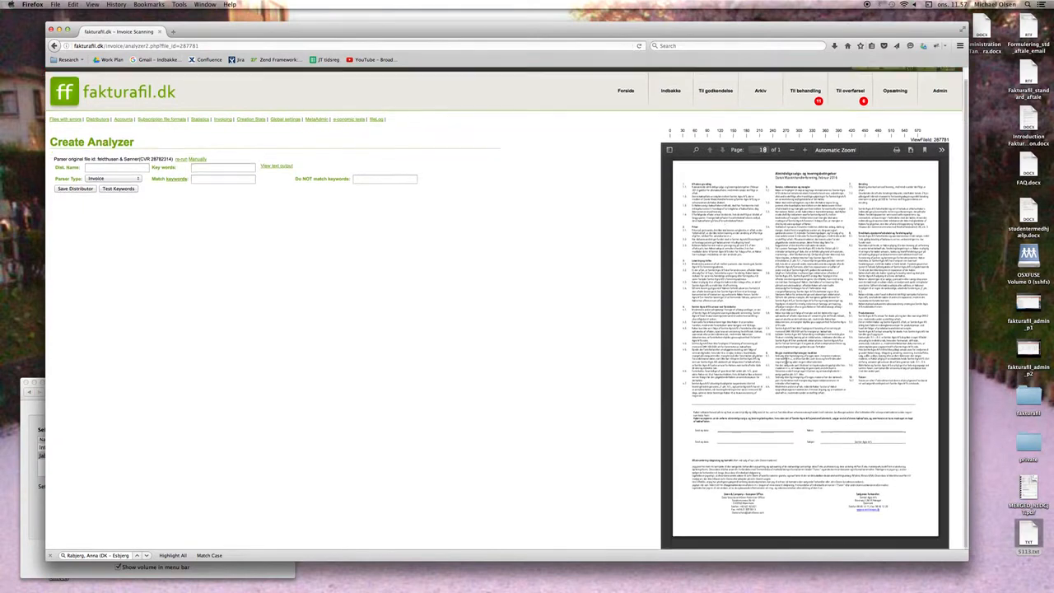
pyautogui.scroll(1, 777, 356)
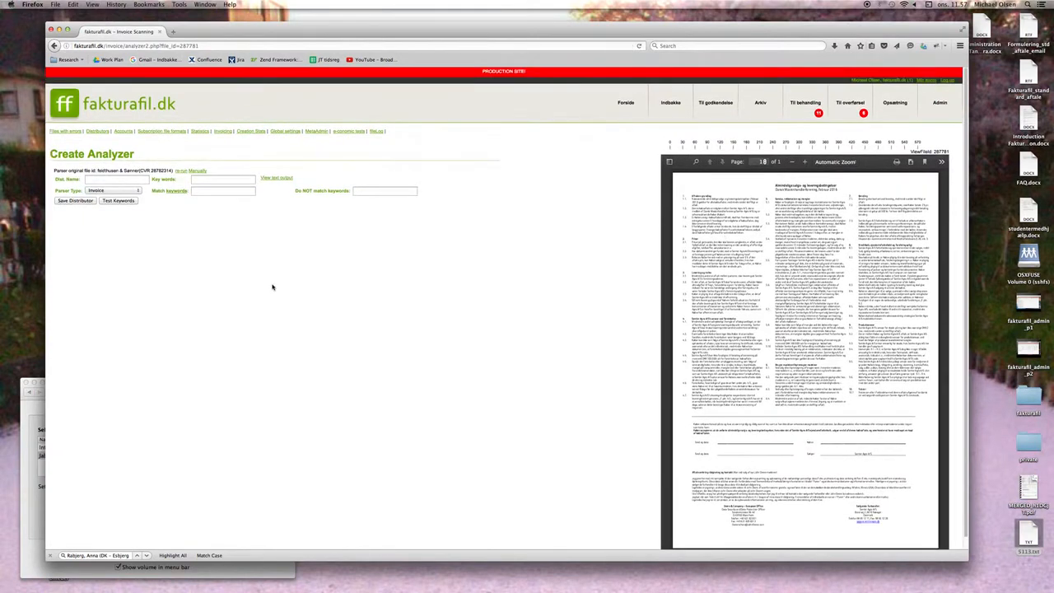
pyautogui.click(69, 132)
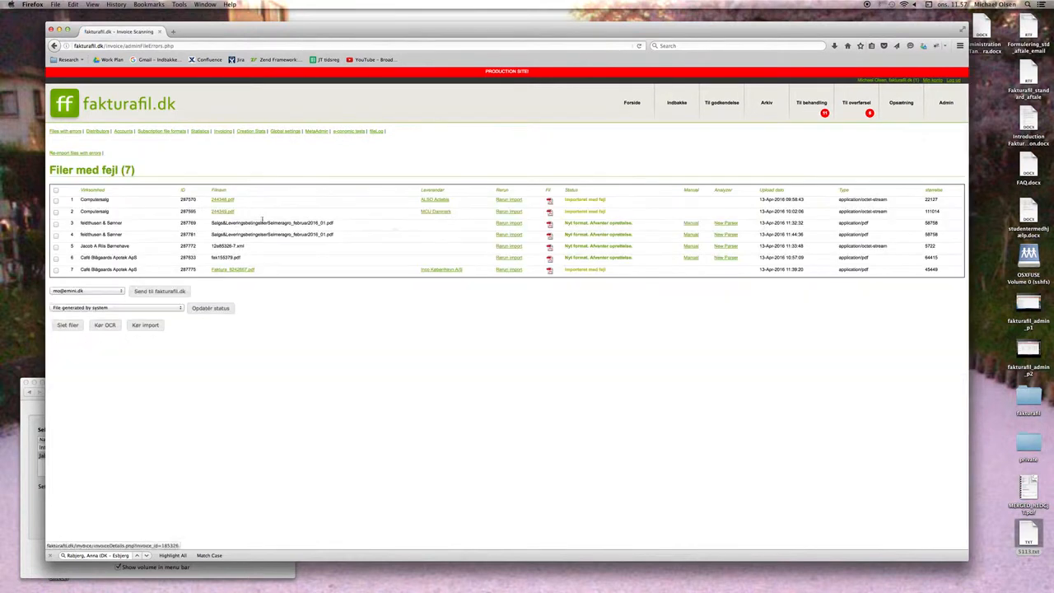
pyautogui.click(726, 223)
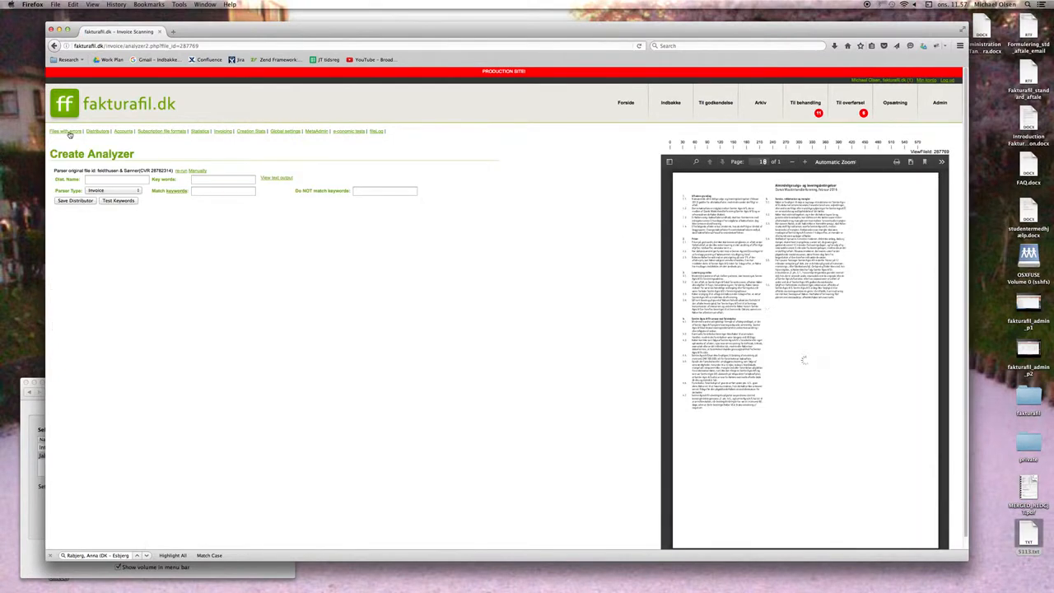
# - Update the status of both feldthusen & Sønner files to "Undersøgt af fakturafil.dk. Bliver ikke importeret."
pyautogui.click(68, 132)
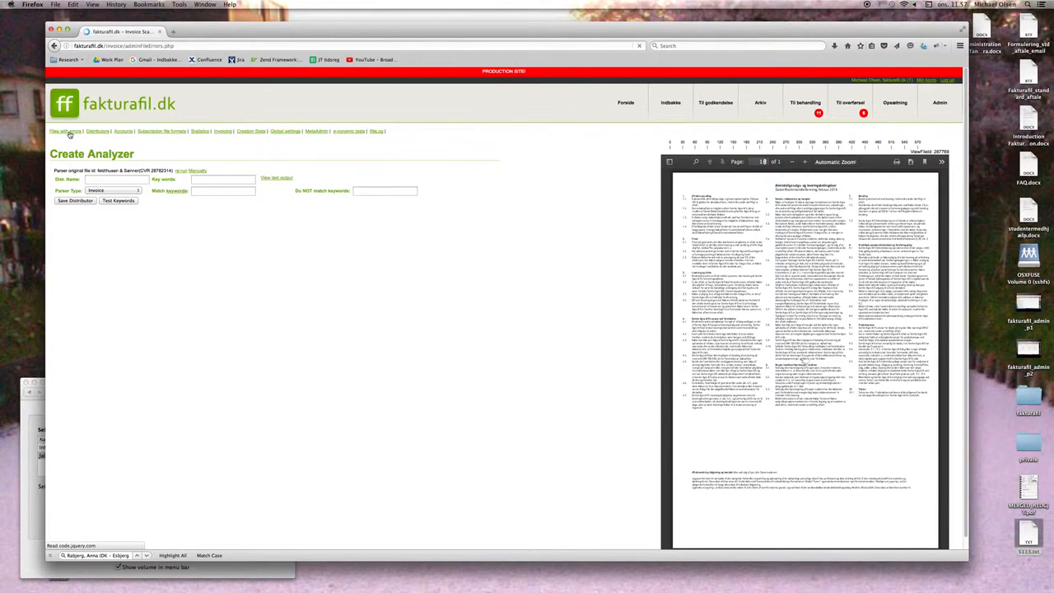
pyautogui.click(56, 223)
pyautogui.click(56, 234)
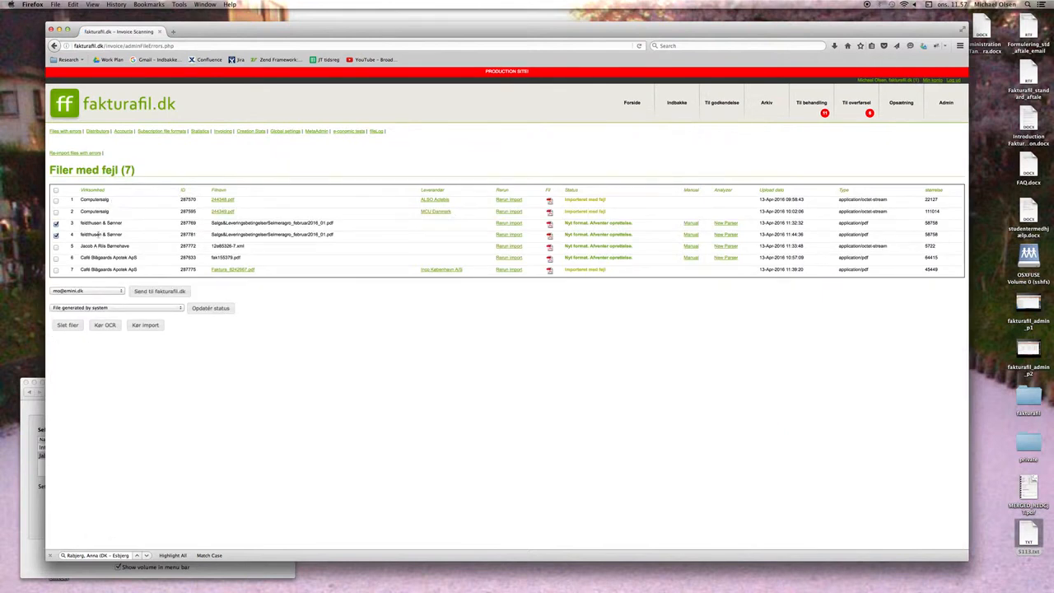
pyautogui.click(136, 310)
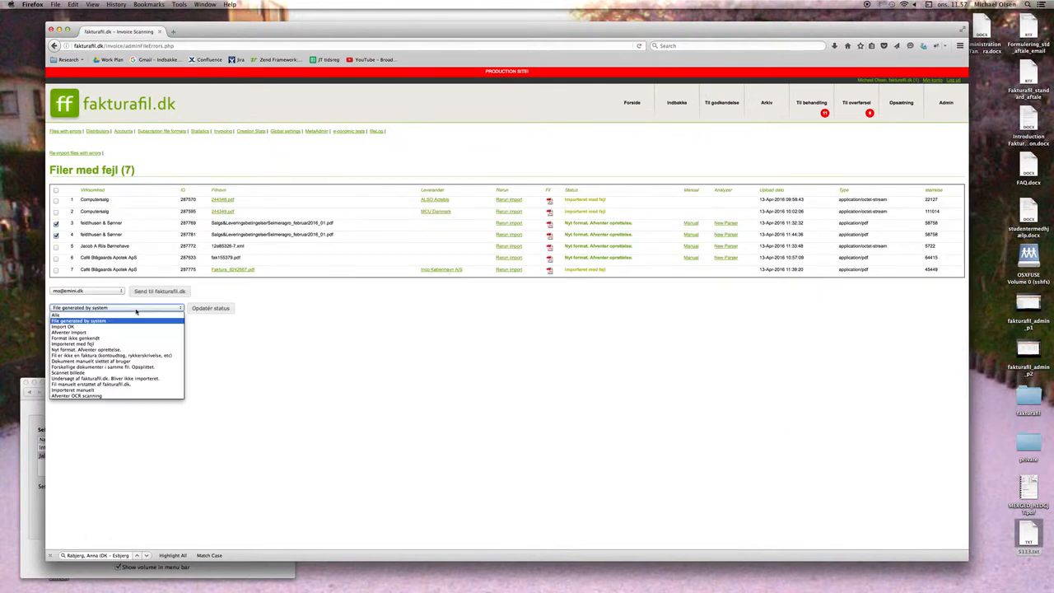
pyautogui.click(153, 379)
pyautogui.click(216, 309)
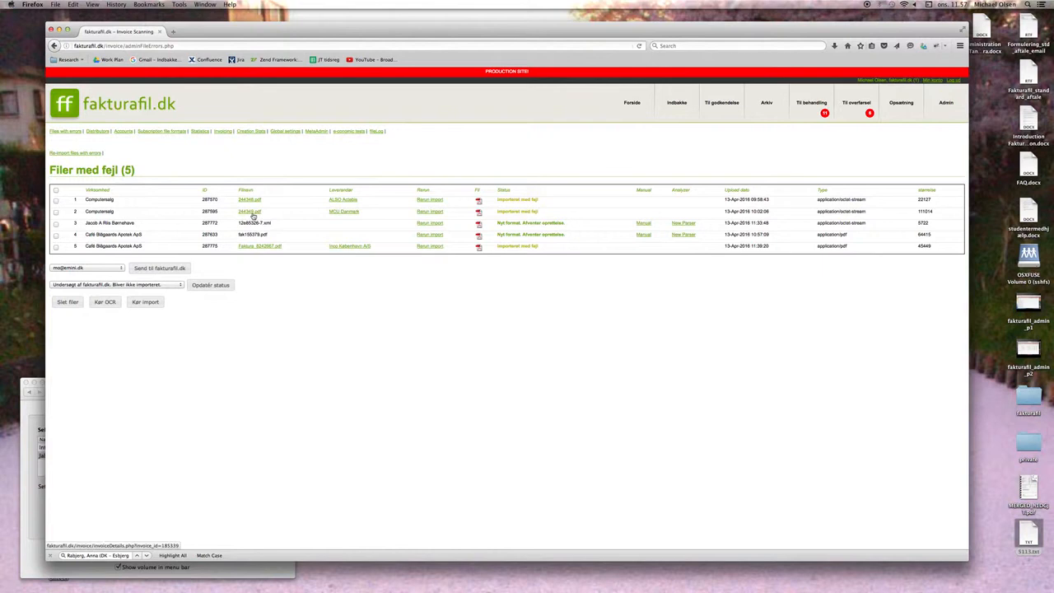
# - Open the MCU Danmark invoice 244349.pdf and compare its product lines, totals and import error with the PDF
pyautogui.click(252, 213)
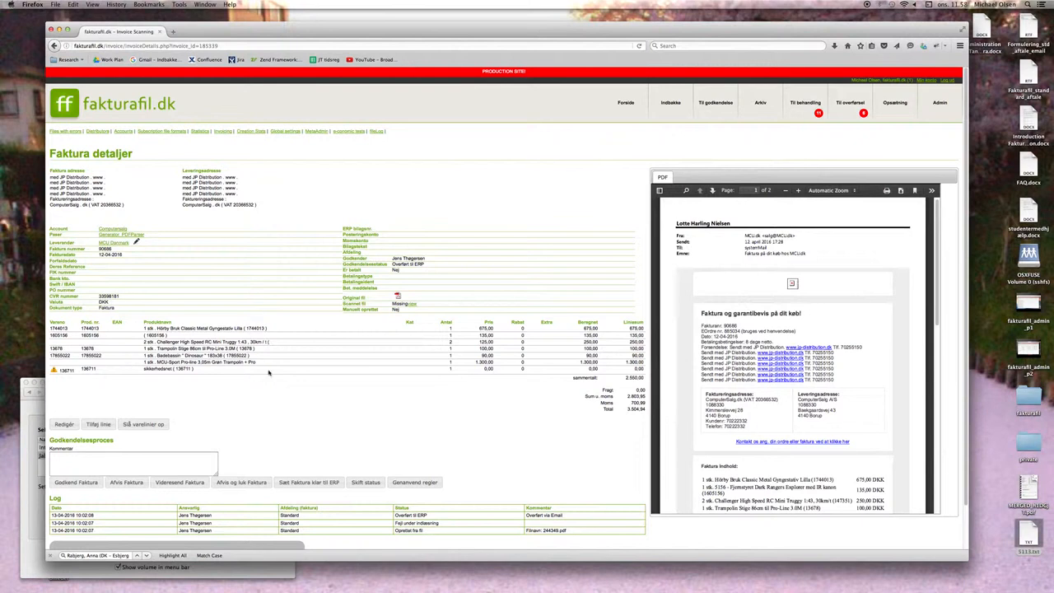
pyautogui.moveTo(52, 322); pyautogui.dragTo(628, 431)
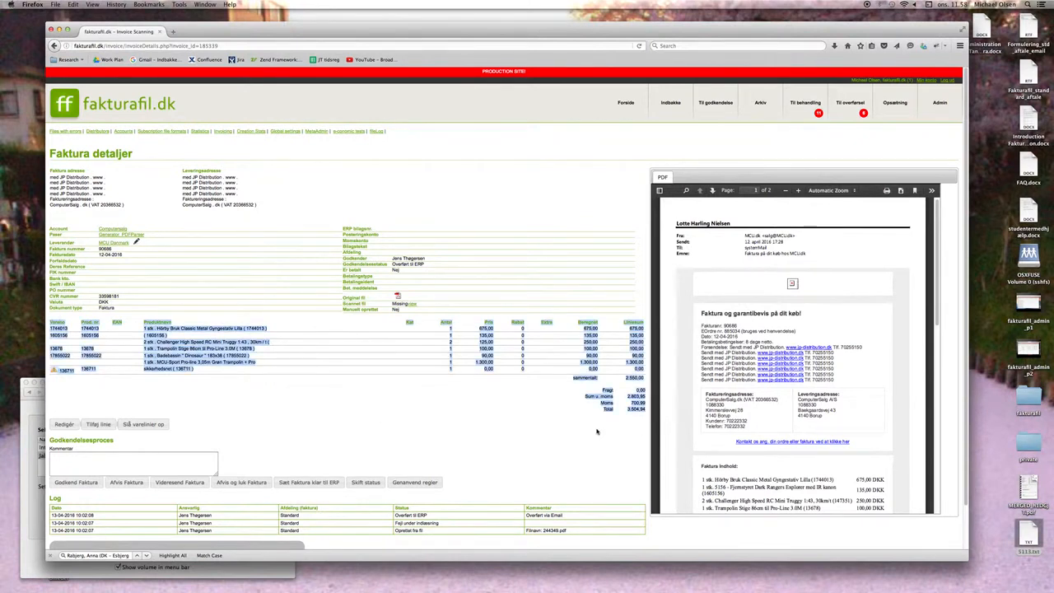
pyautogui.click(597, 430)
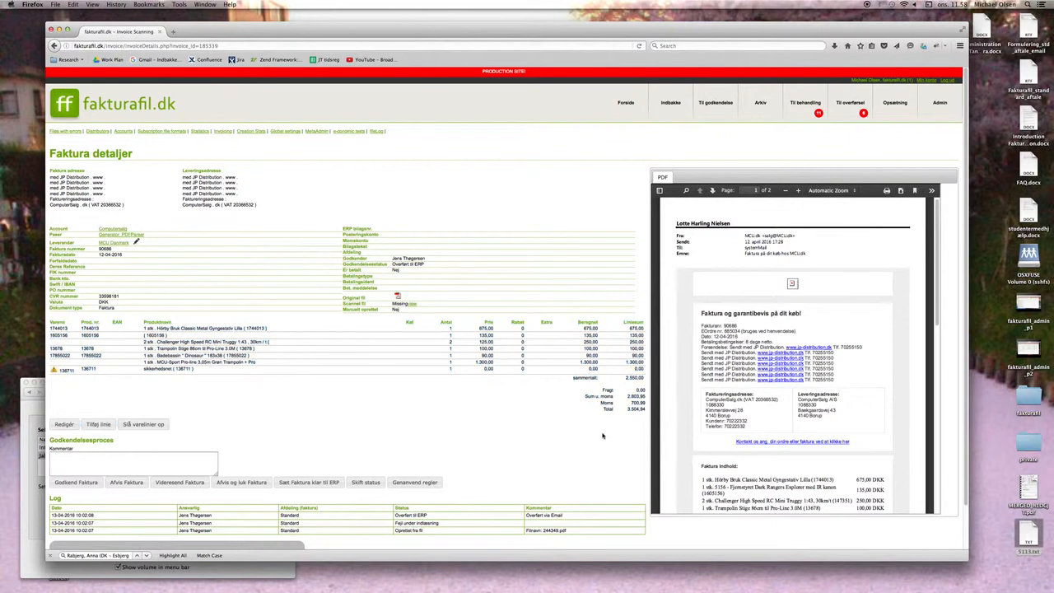
pyautogui.scroll(-1, 602, 434)
pyautogui.scroll(1, 603, 436)
pyautogui.scroll(-3, 793, 371)
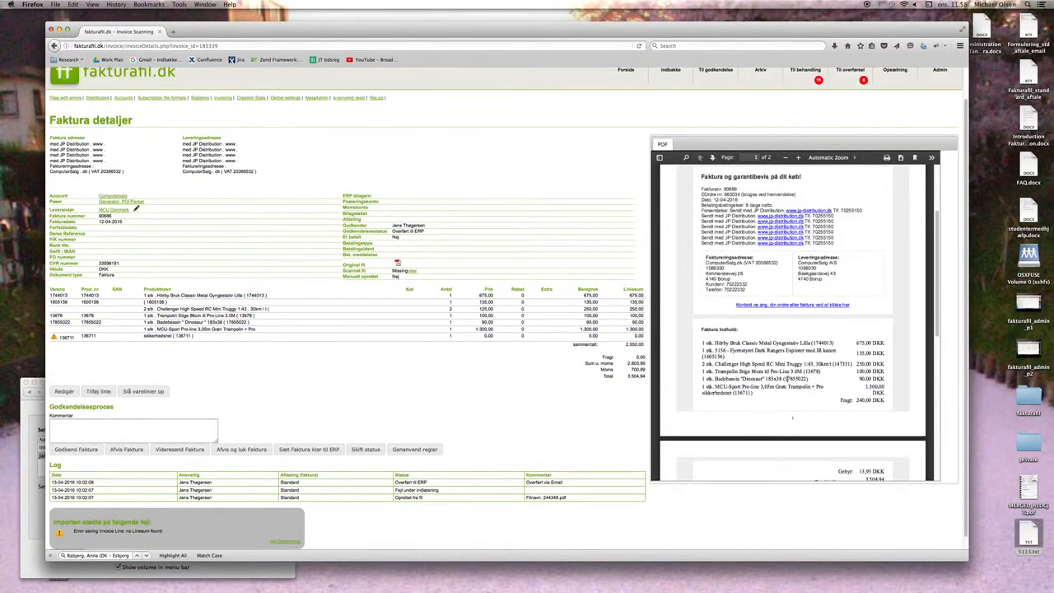
pyautogui.scroll(3, 497, 440)
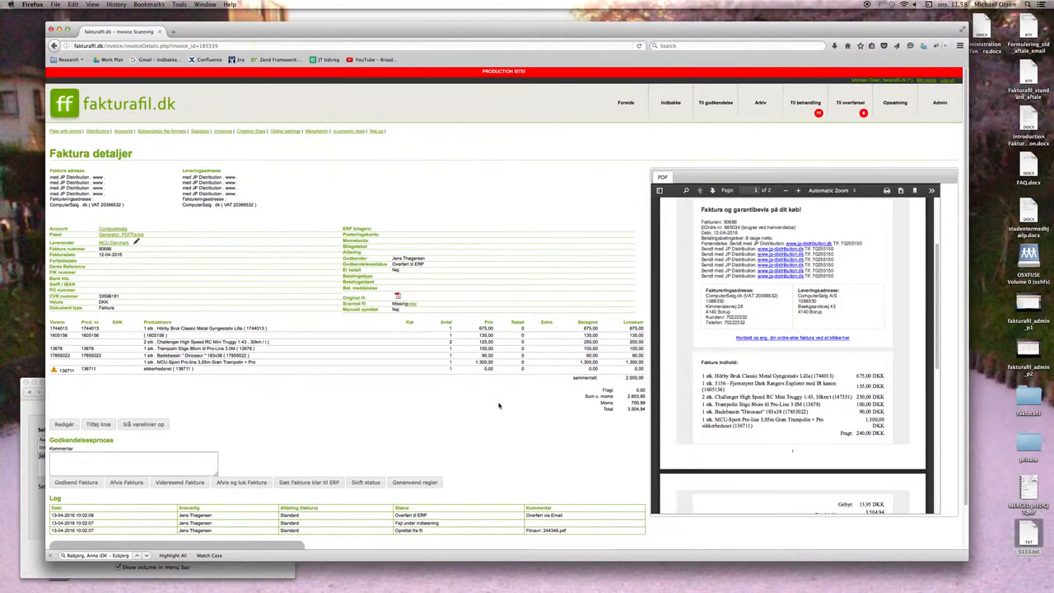
# - Return to the files with errors, open the ALSO Actebis credit note 244348.pdf and check its import errors against the PDF
pyautogui.click(65, 133)
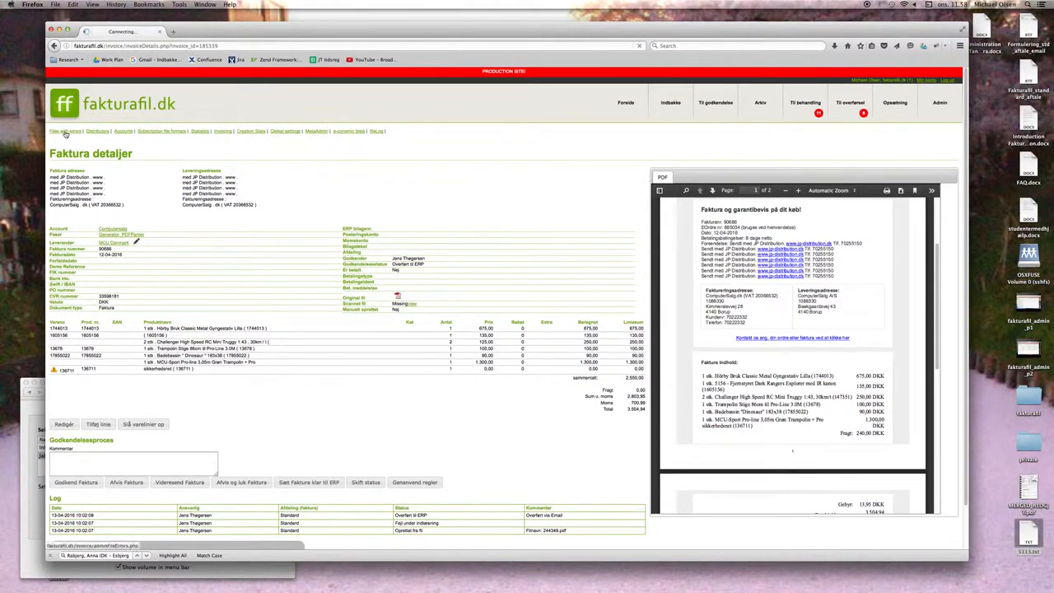
pyautogui.click(252, 201)
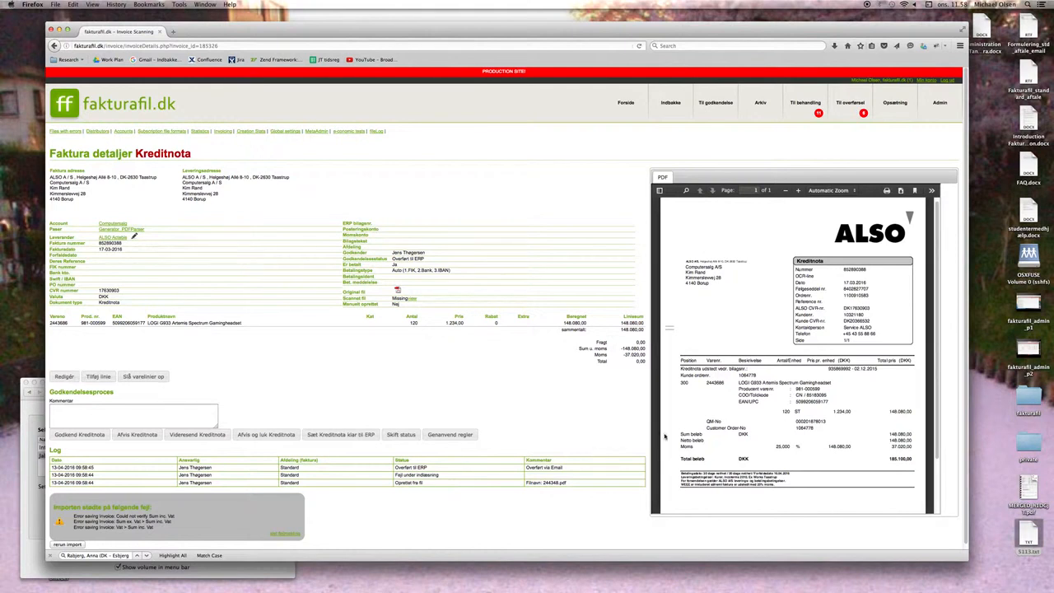
pyautogui.scroll(-2, 683, 434)
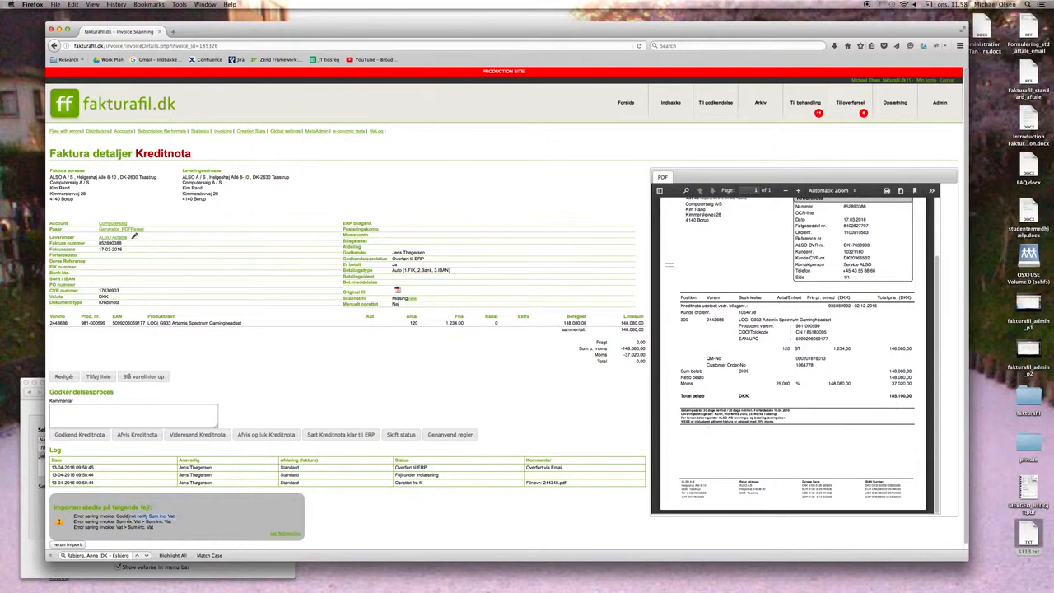
pyautogui.moveTo(173, 515); pyautogui.dragTo(59, 520)
pyautogui.scroll(2, 778, 381)
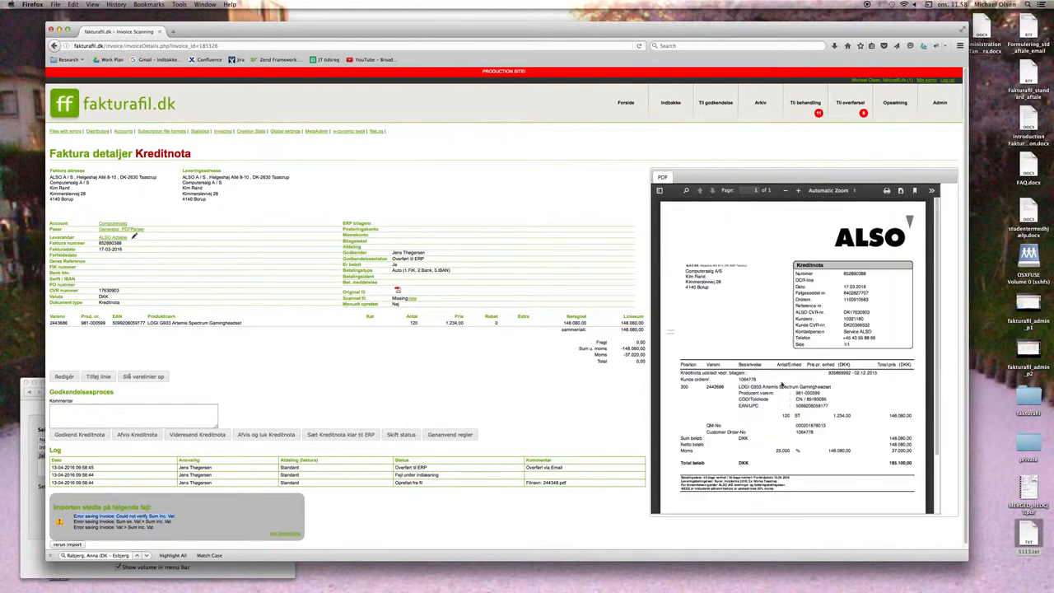
# - Open the credit note's parser, save the distributor ALSO Actebis and examine the fields marked on the parser's original file
pyautogui.click(132, 231)
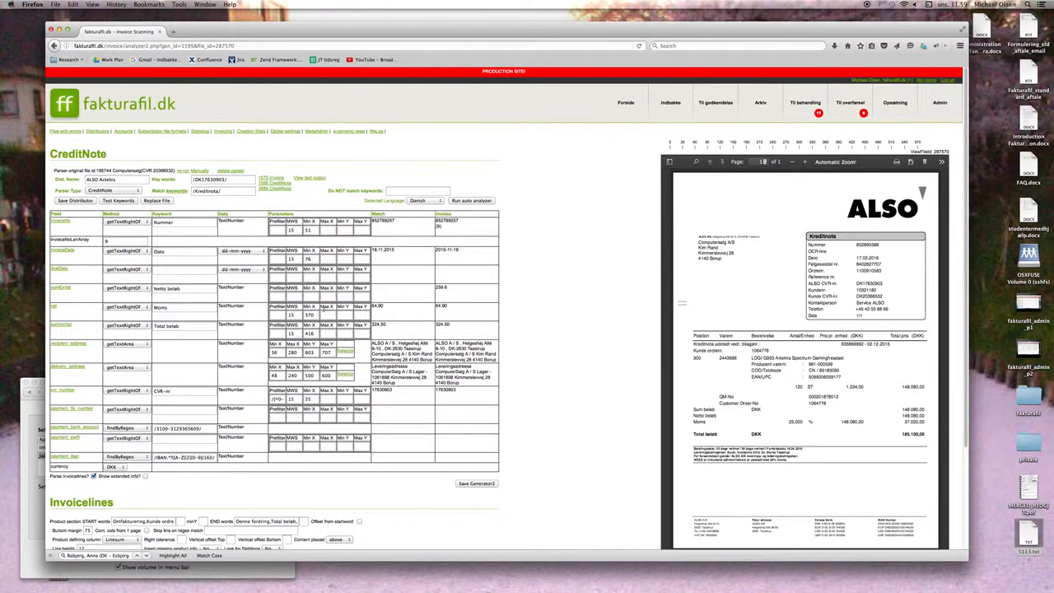
pyautogui.click(60, 202)
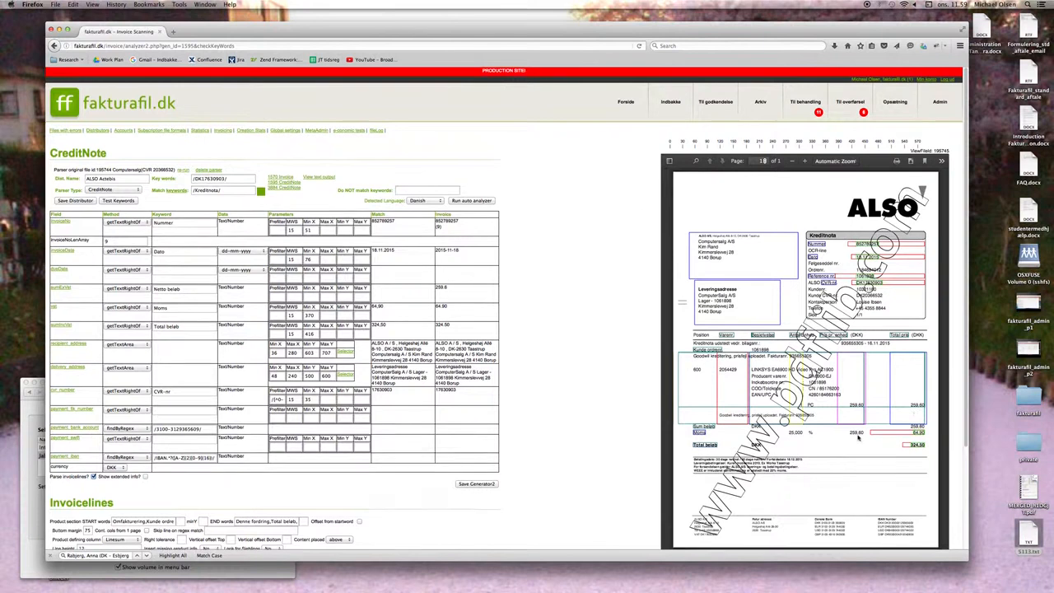
pyautogui.scroll(-2, 861, 442)
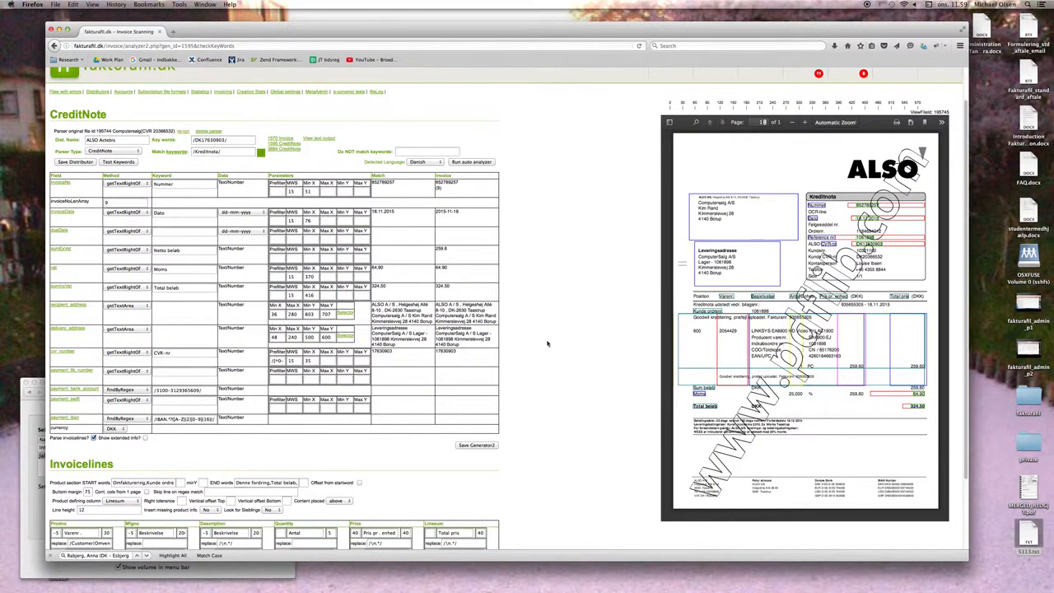
pyautogui.scroll(2, 542, 347)
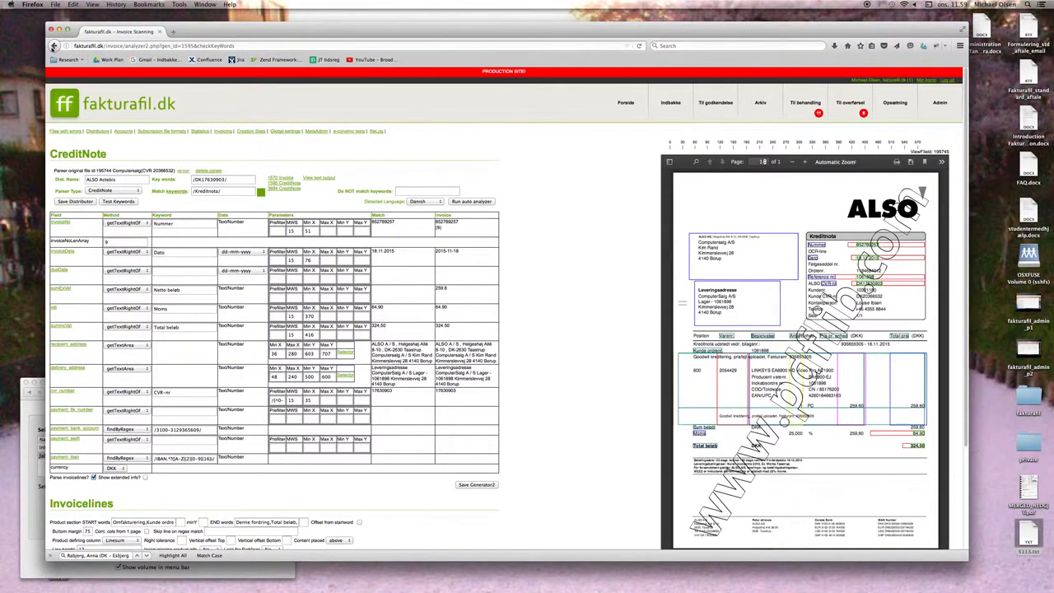
# - Replace the parser's original file with the current ALSO credit note and check the "Total beløb" keyword against the PDF
pyautogui.click(54, 47)
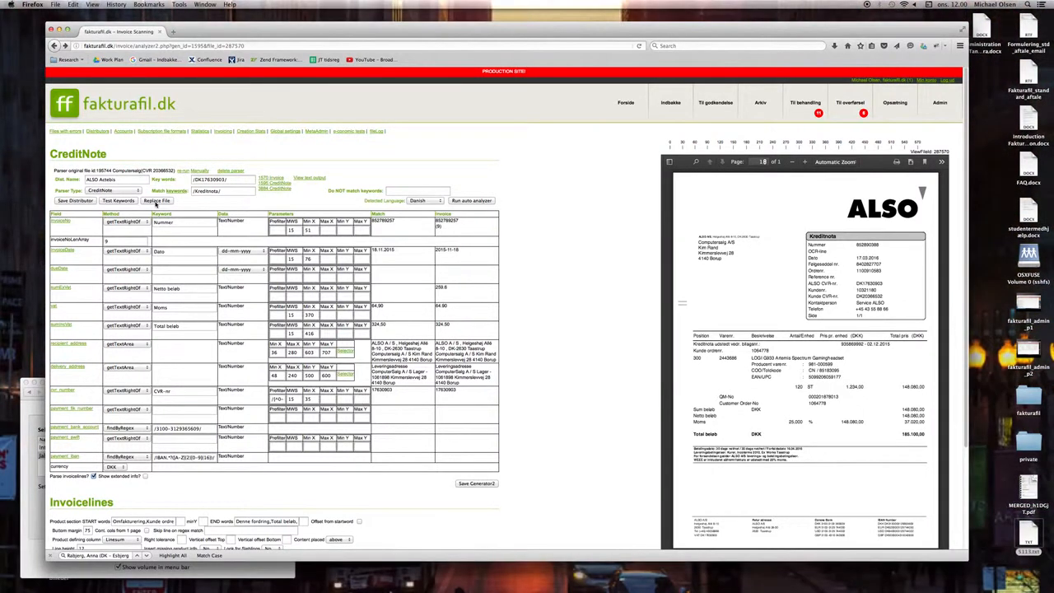
pyautogui.click(154, 202)
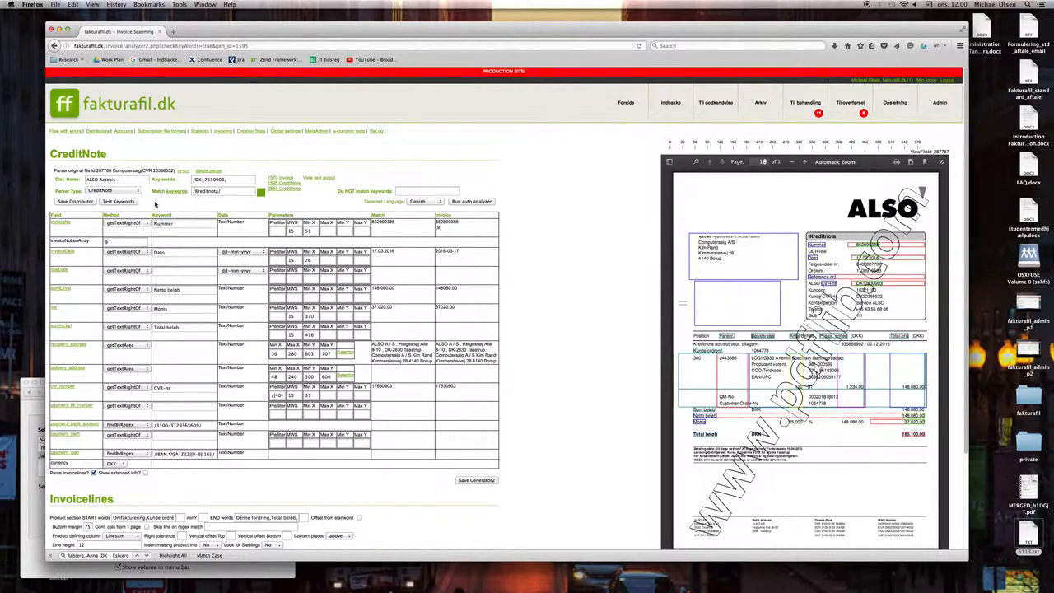
pyautogui.doubleClick(184, 329)
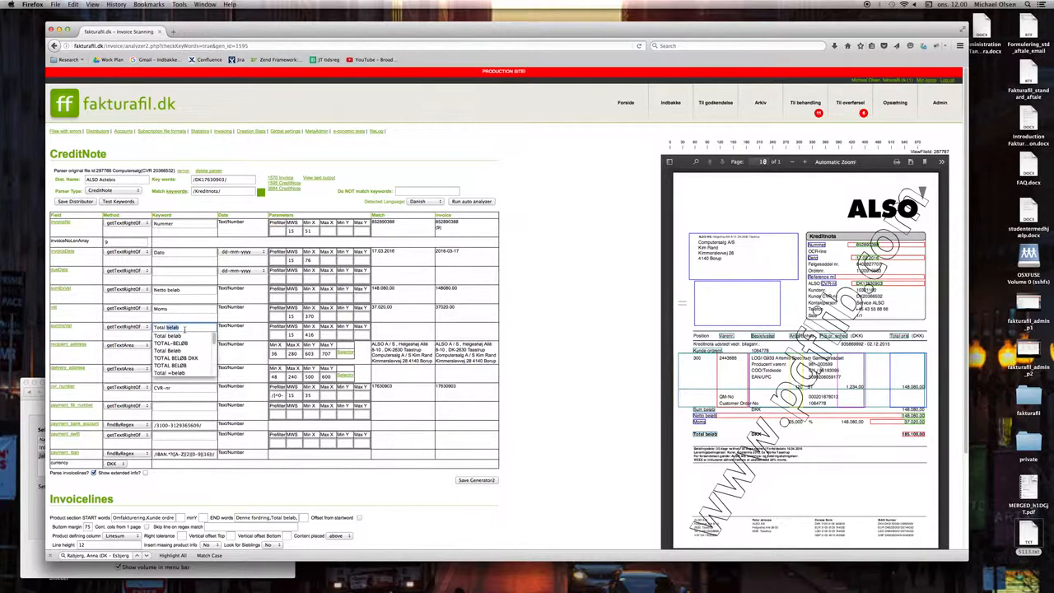
pyautogui.press('Down')
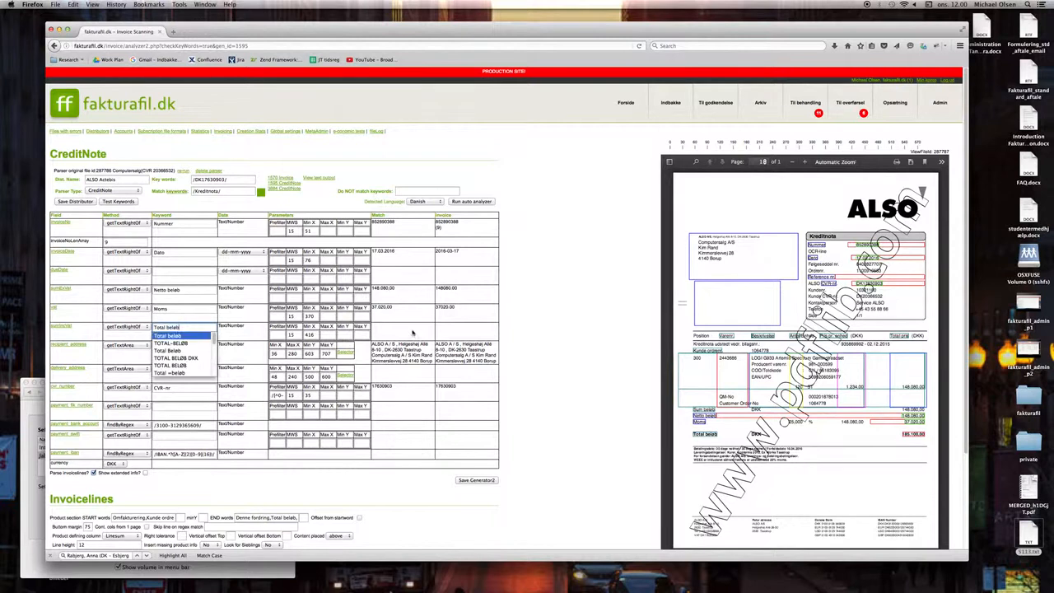
pyautogui.press('Return')
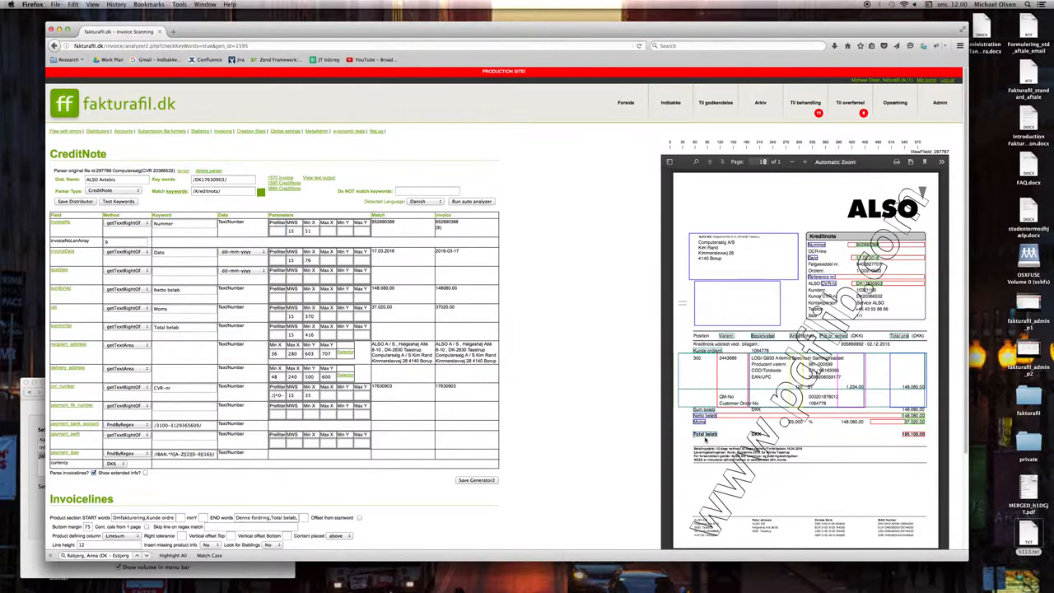
pyautogui.doubleClick(698, 434)
pyautogui.click(723, 434)
# - Set Min X to 100 for the "Total beløb" field and save the parser
pyautogui.doubleClick(310, 335)
pyautogui.write('100')
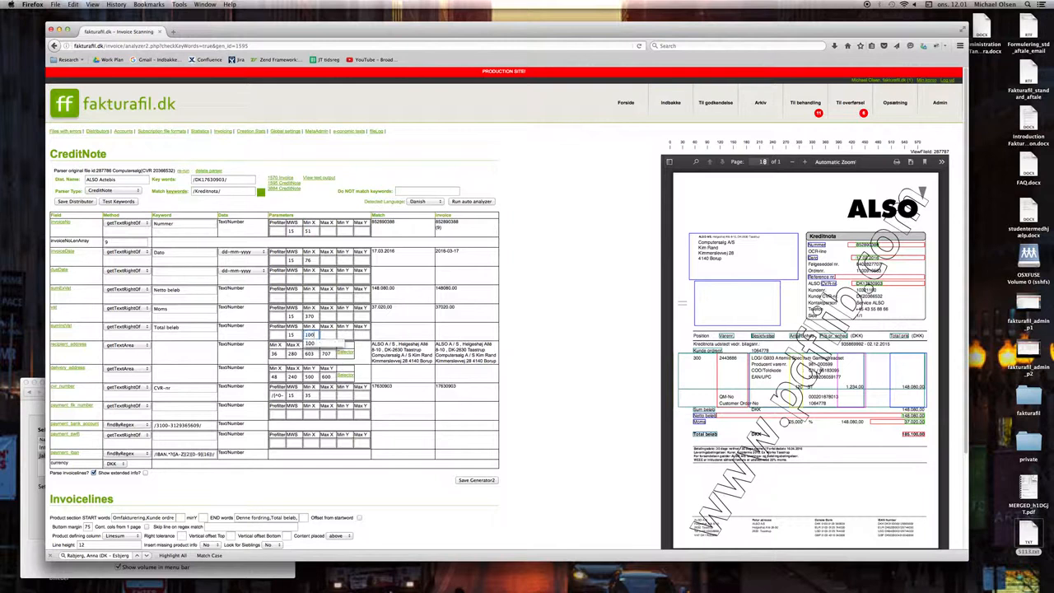
pyautogui.press('Return')
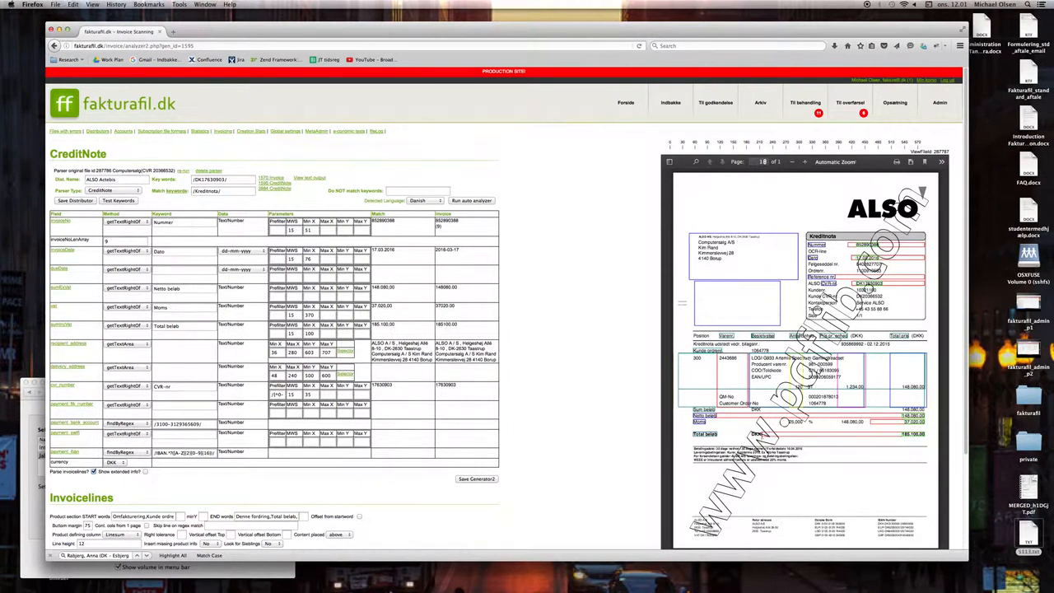
# - Set Min X to 150 for the "Total beløb" field, save the parser and check the matched fields and invoice lines
pyautogui.doubleClick(311, 332)
pyautogui.write('150')
pyautogui.press('Return')
pyautogui.scroll(-1, 564, 368)
pyautogui.scroll(-3, 564, 368)
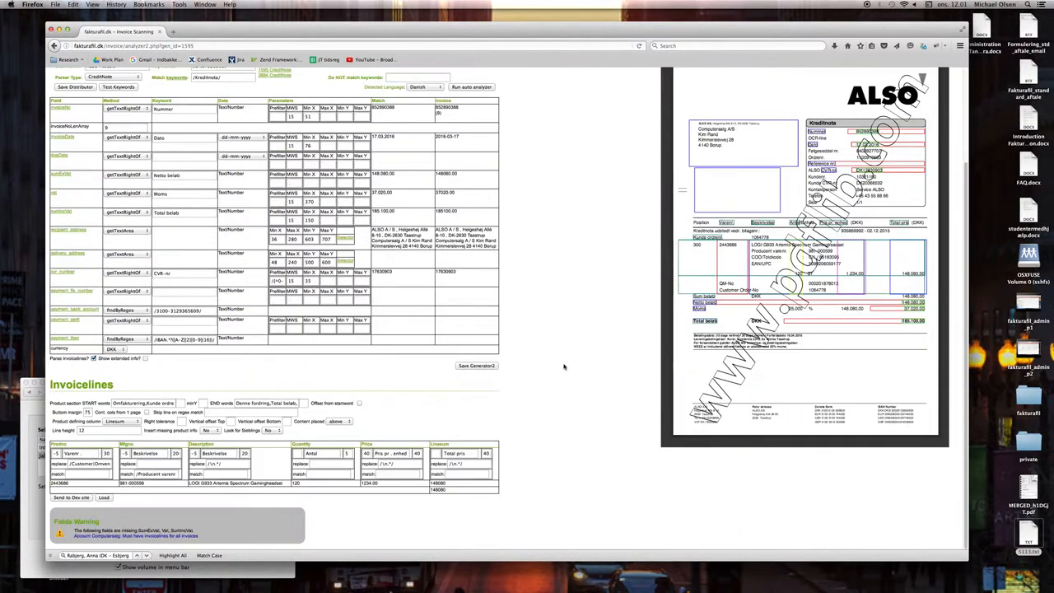
pyautogui.scroll(1, 565, 368)
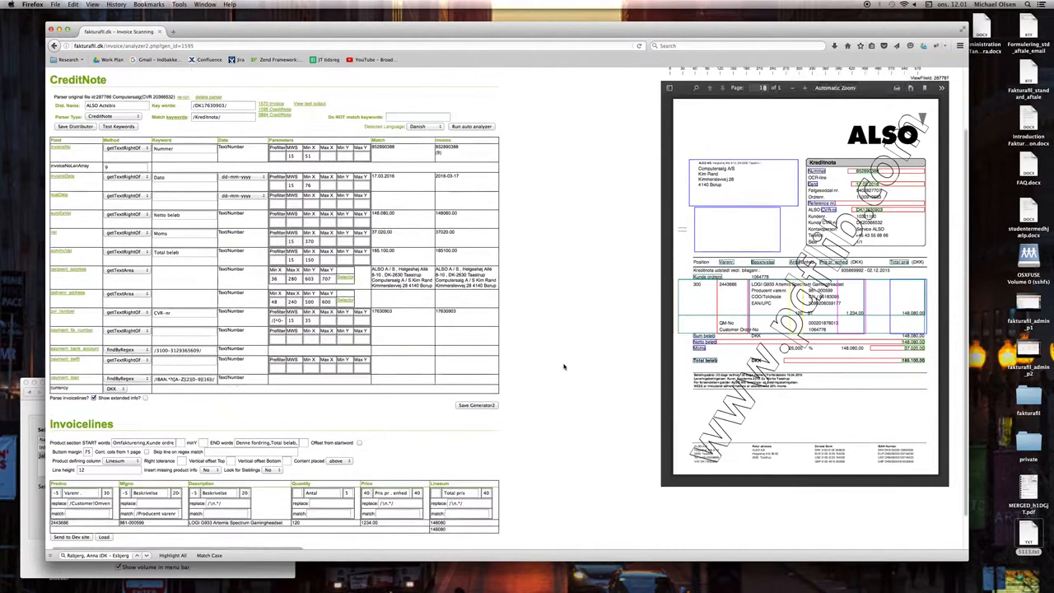
pyautogui.scroll(2, 564, 368)
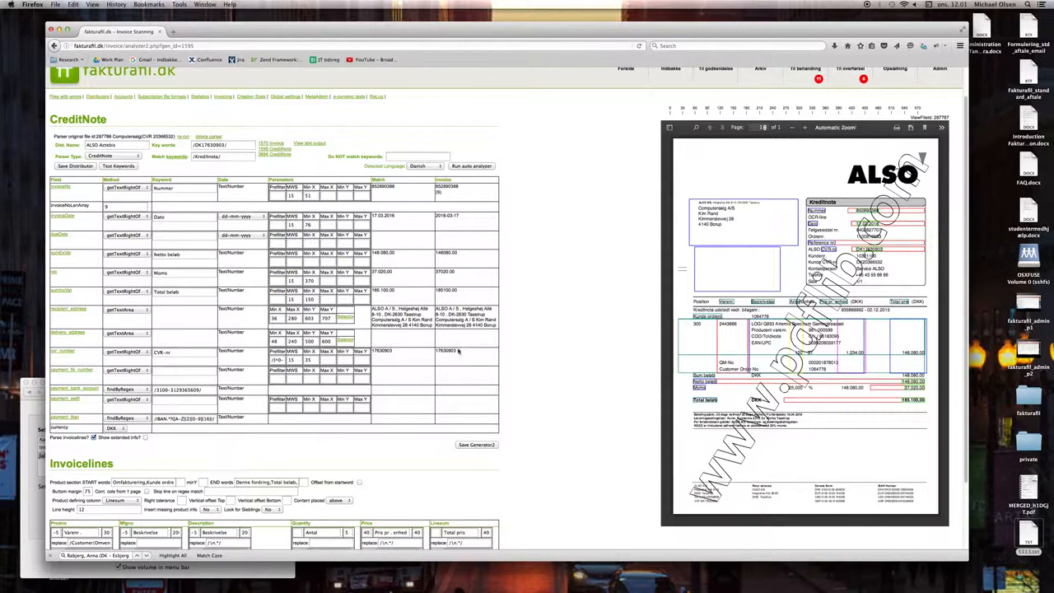
pyautogui.click(199, 389)
# - Return to the files with errors and rerun the import for the ALSO Actebis file 244348.pdf
pyautogui.scroll(2, 165, 247)
pyautogui.click(63, 132)
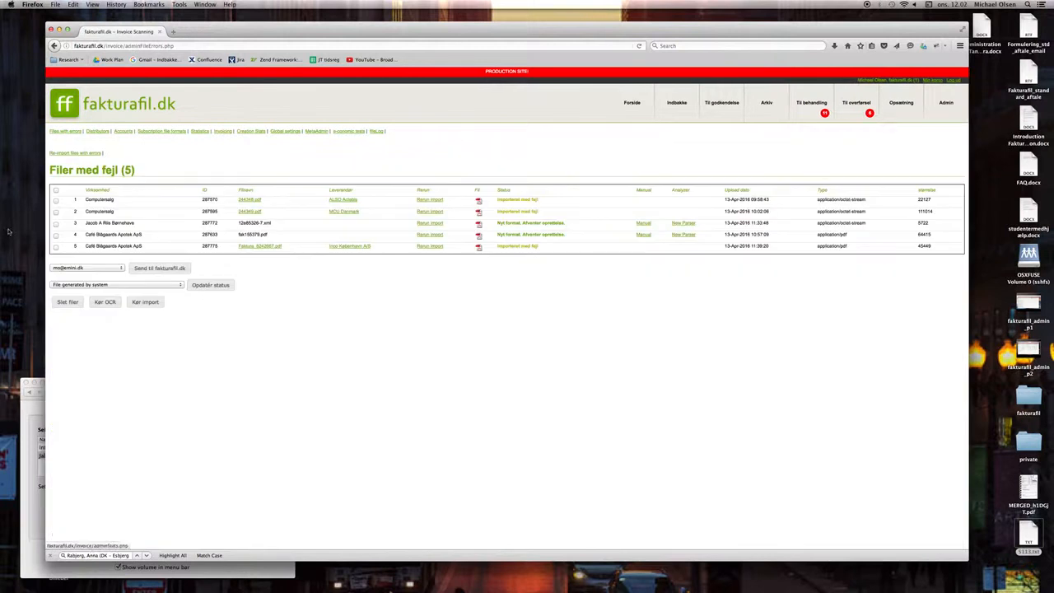
pyautogui.click(57, 201)
pyautogui.click(151, 305)
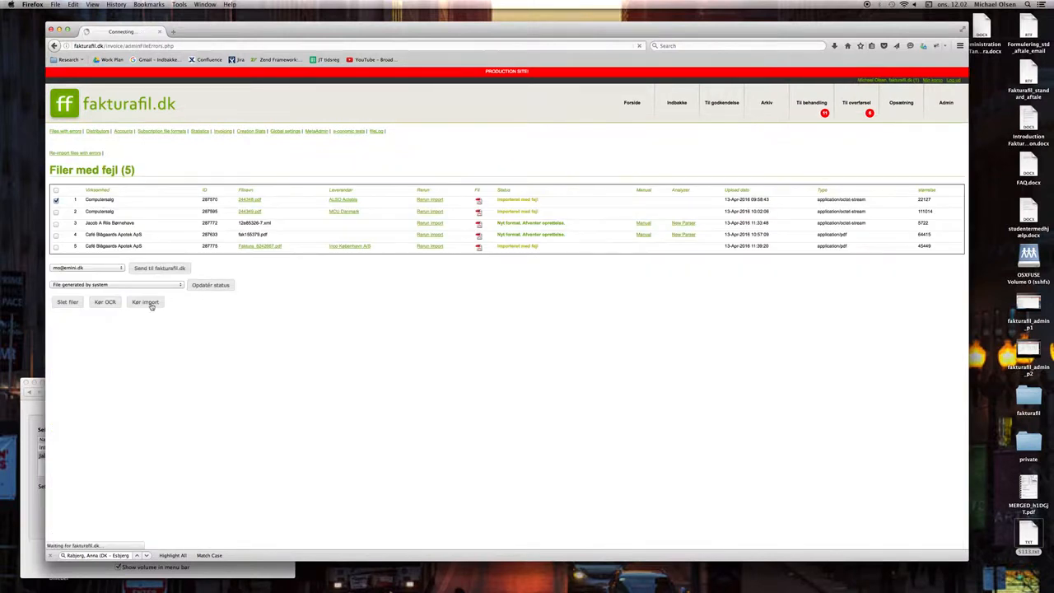